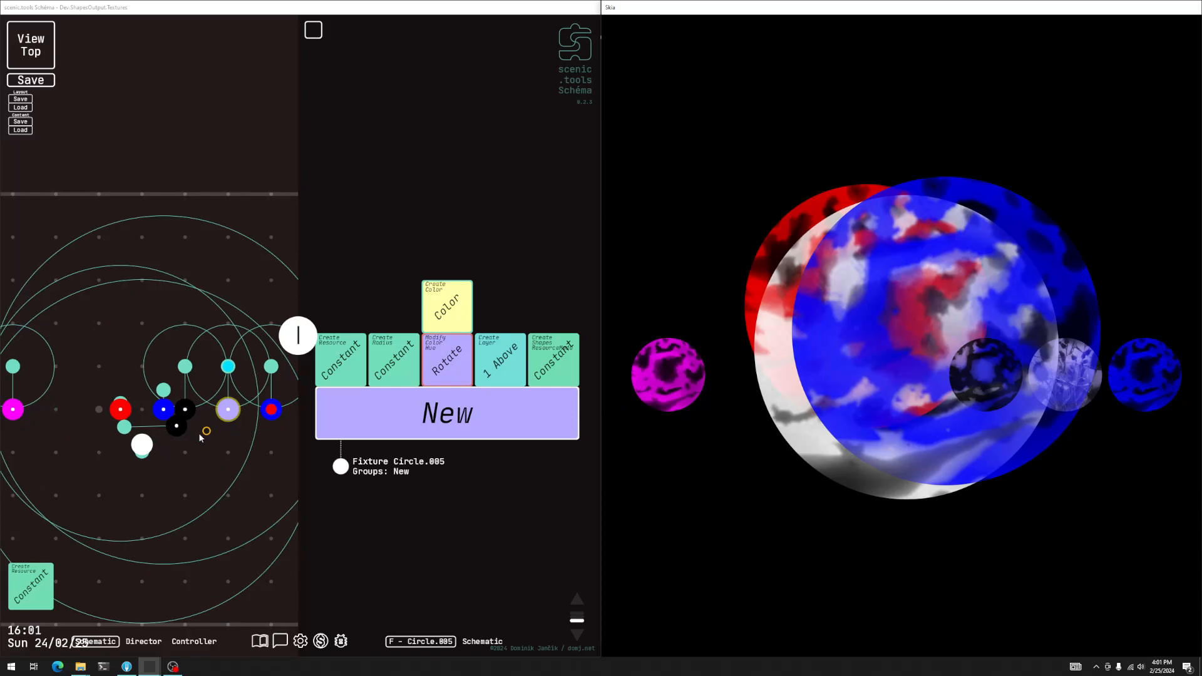
left_click(195, 433)
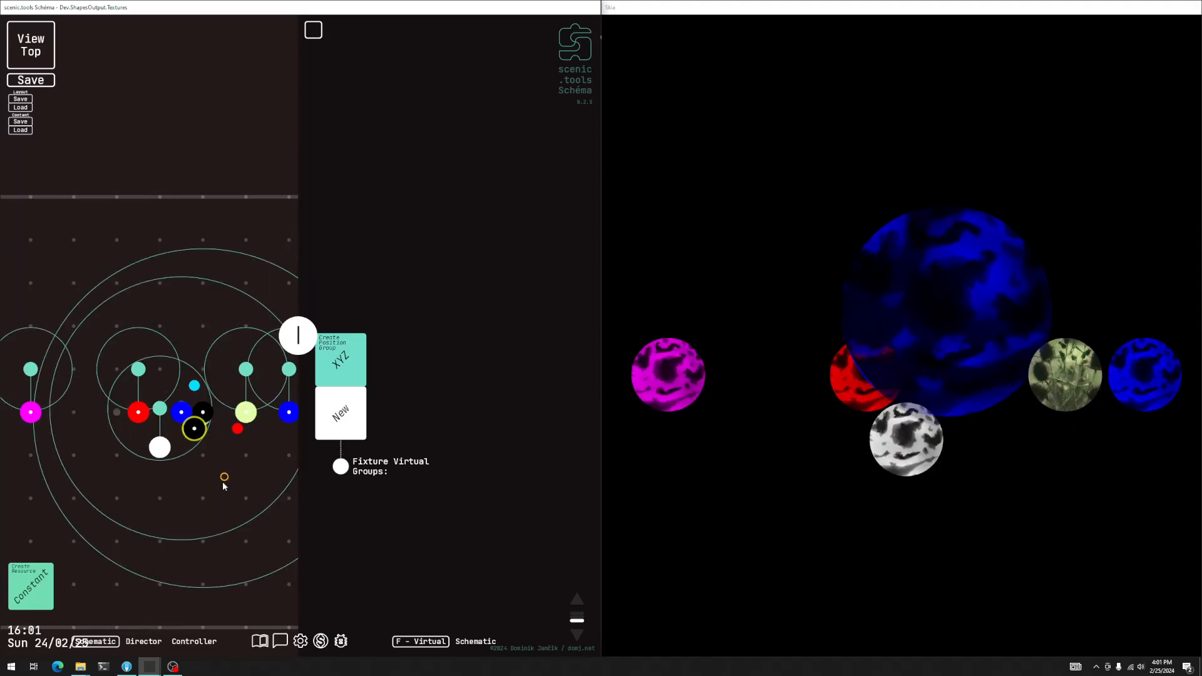
Step: Restart the program from the Schema.Version patch window and create a project named ShapesTexture, dismissing the welcome message
mouse_move(149, 667)
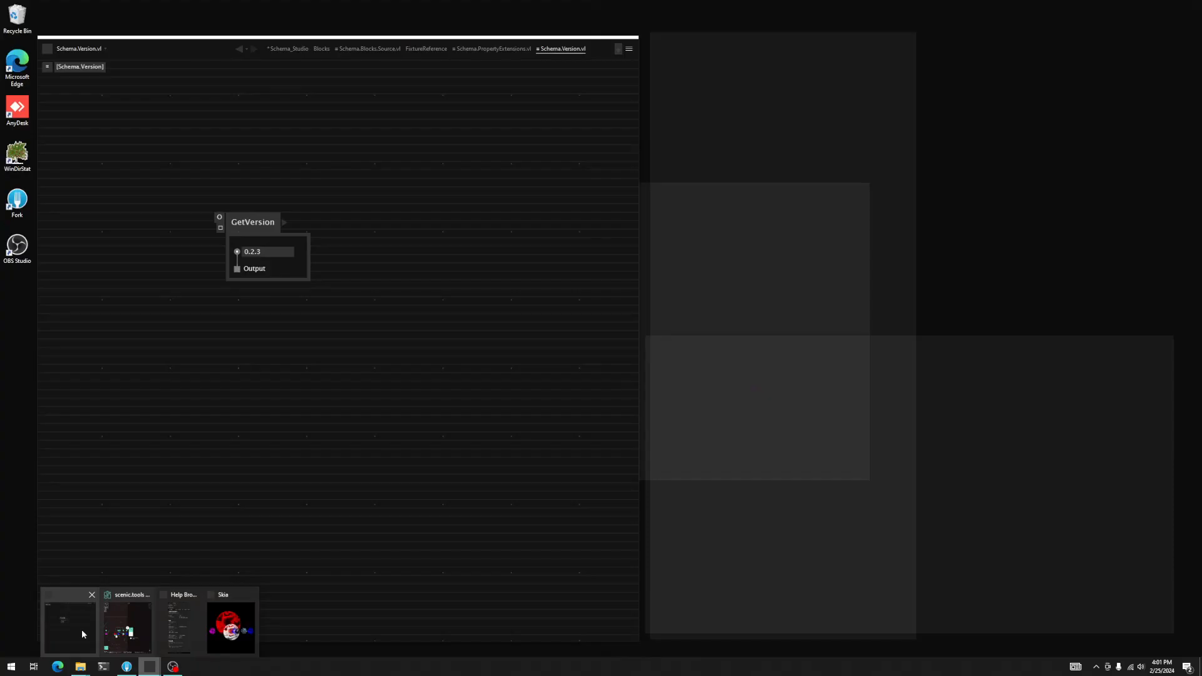
left_click(82, 634)
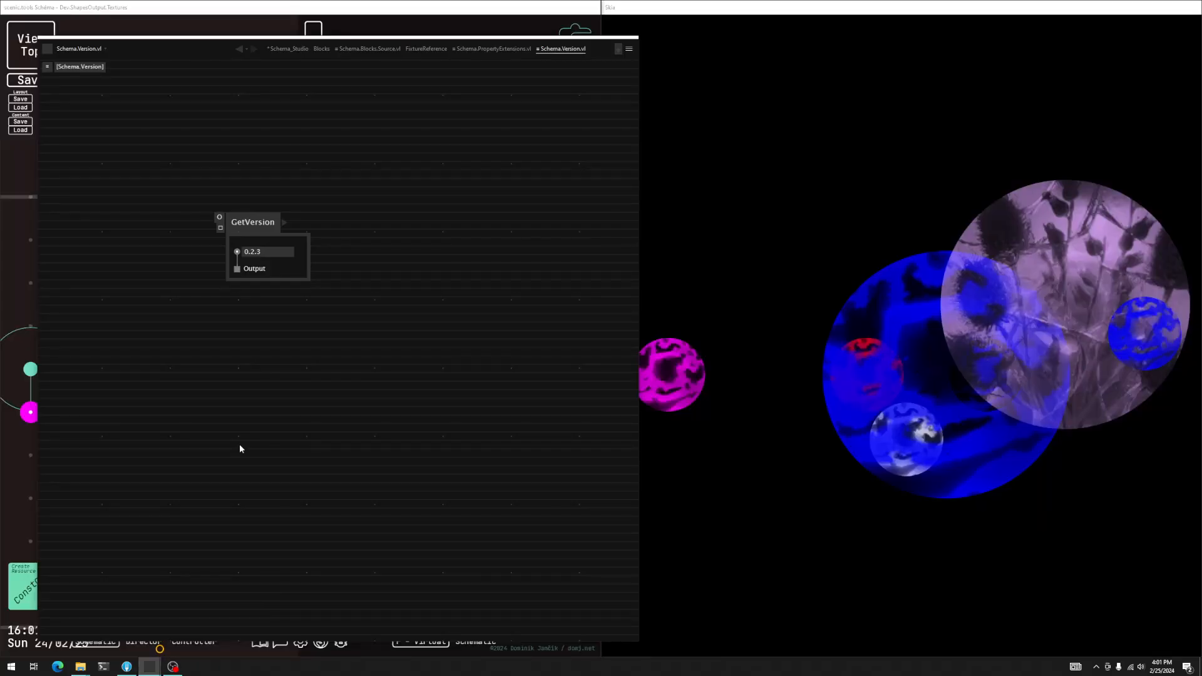
key("F9")
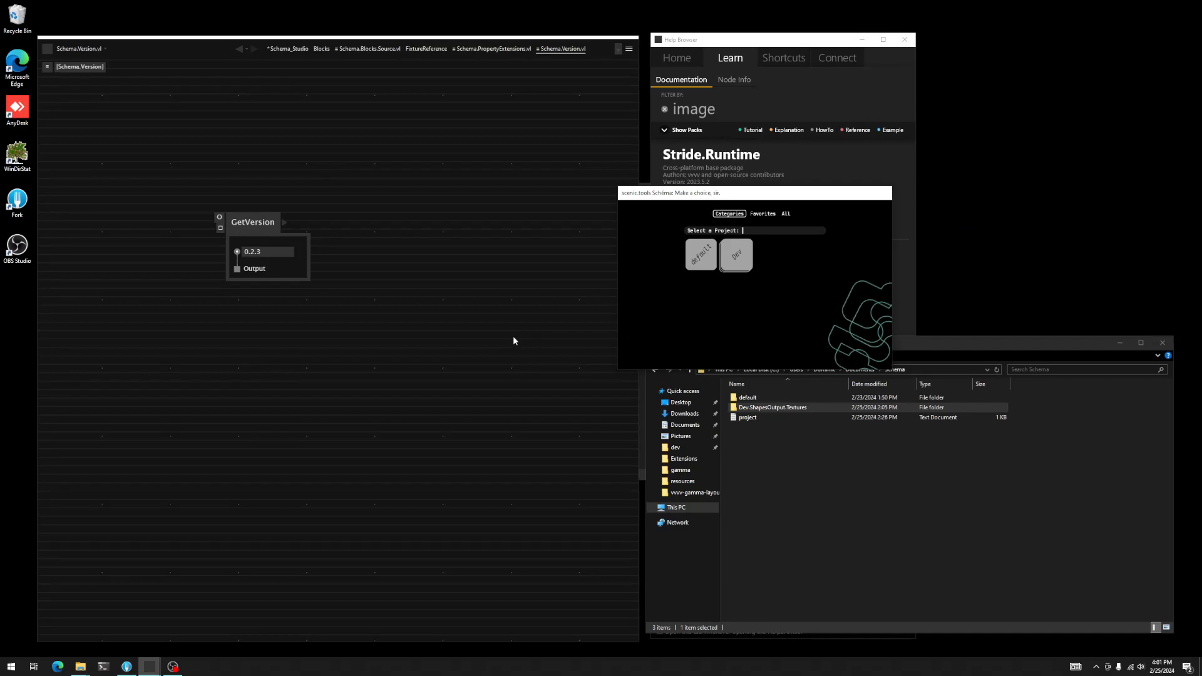
type("Shap")
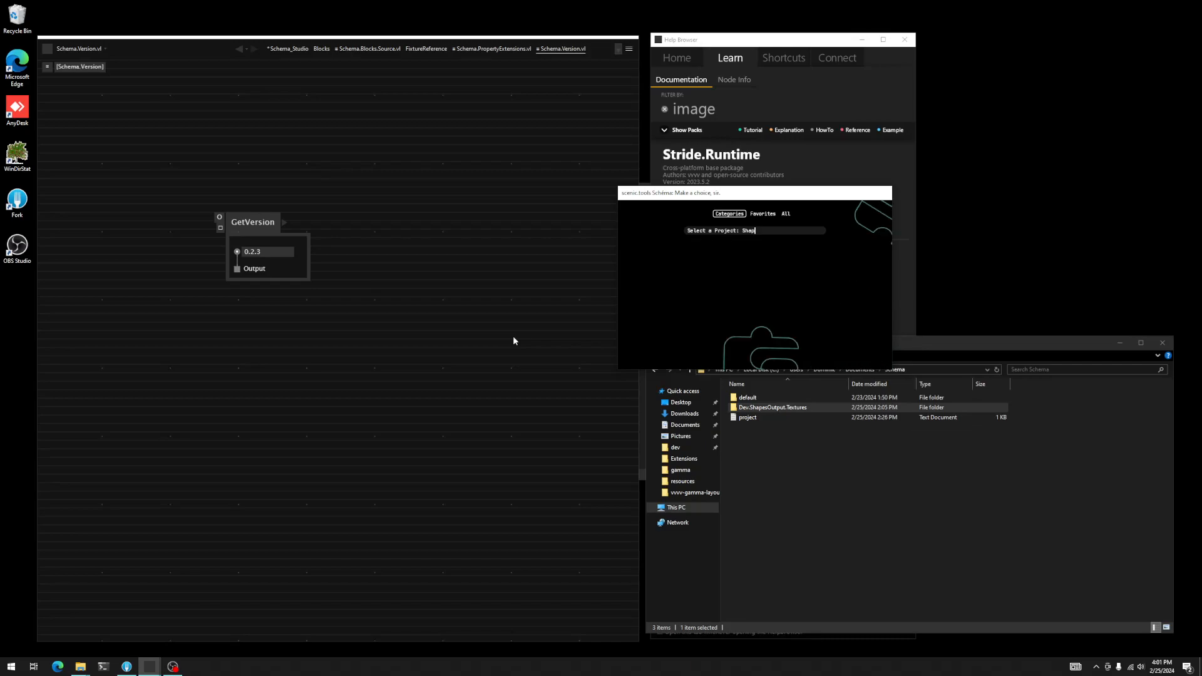
type("esTexture")
key("Return")
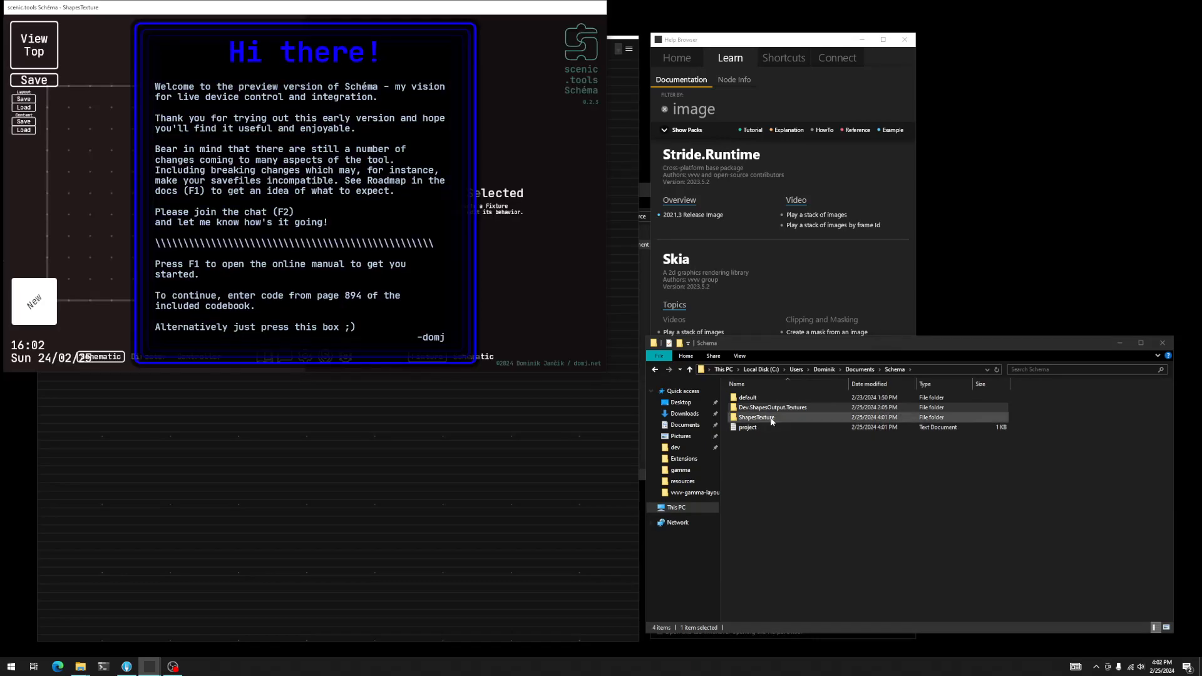
left_click(313, 104)
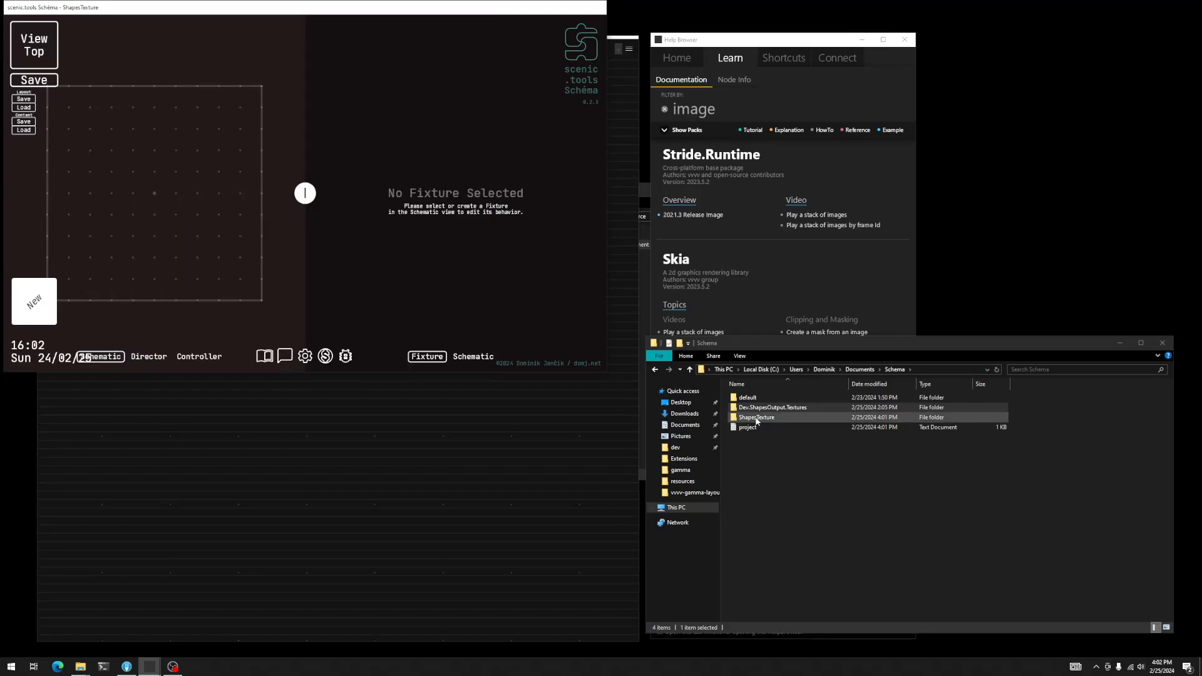
Step: Open the resources folder inside the ShapesTexture project folder in File Explorer
double_click(756, 418)
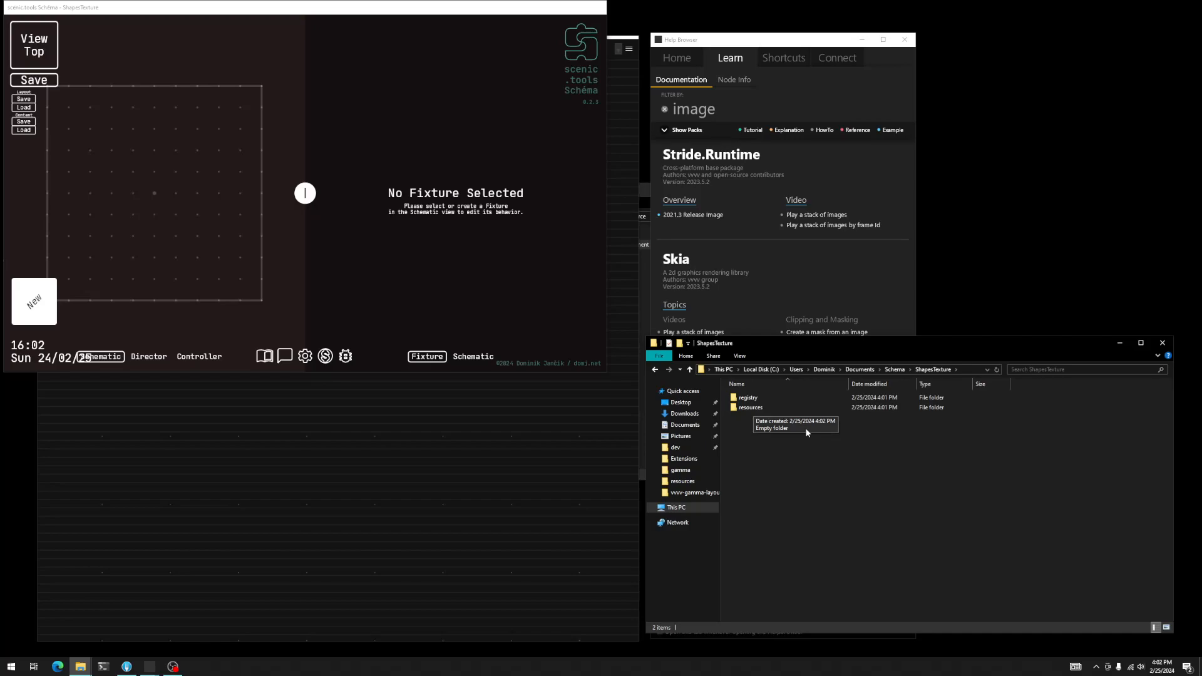
double_click(760, 411)
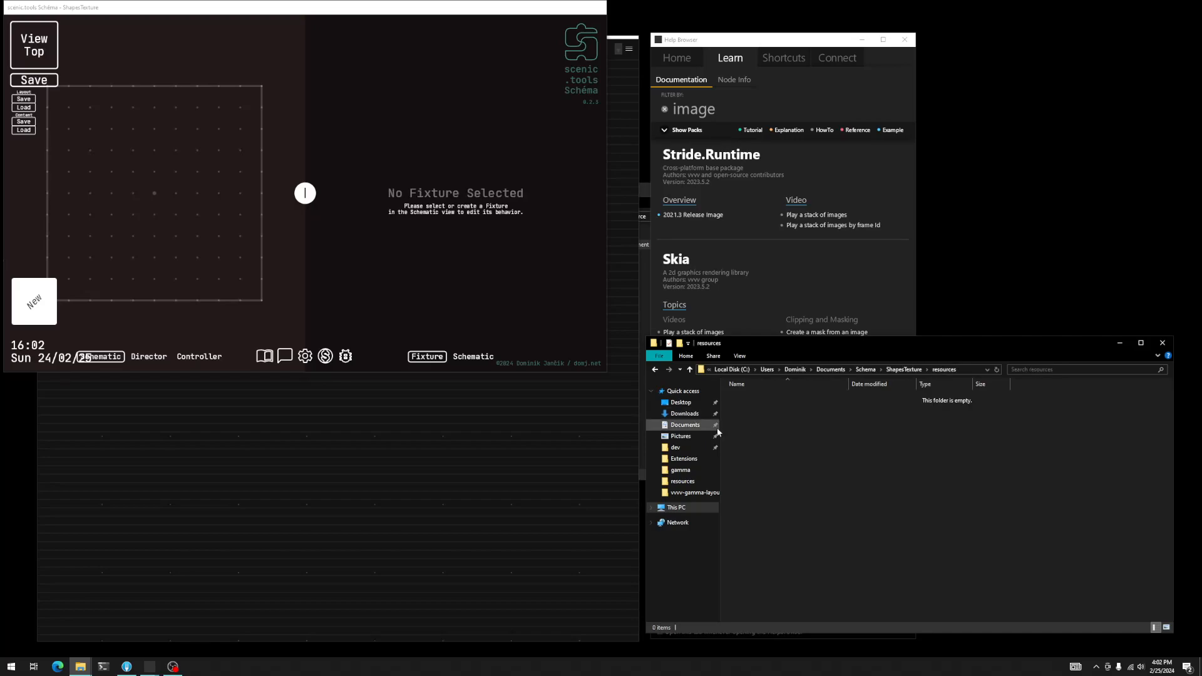
Step: Switch back to Schéma and enable the Shapes plugin in the project settings
left_click(141, 199)
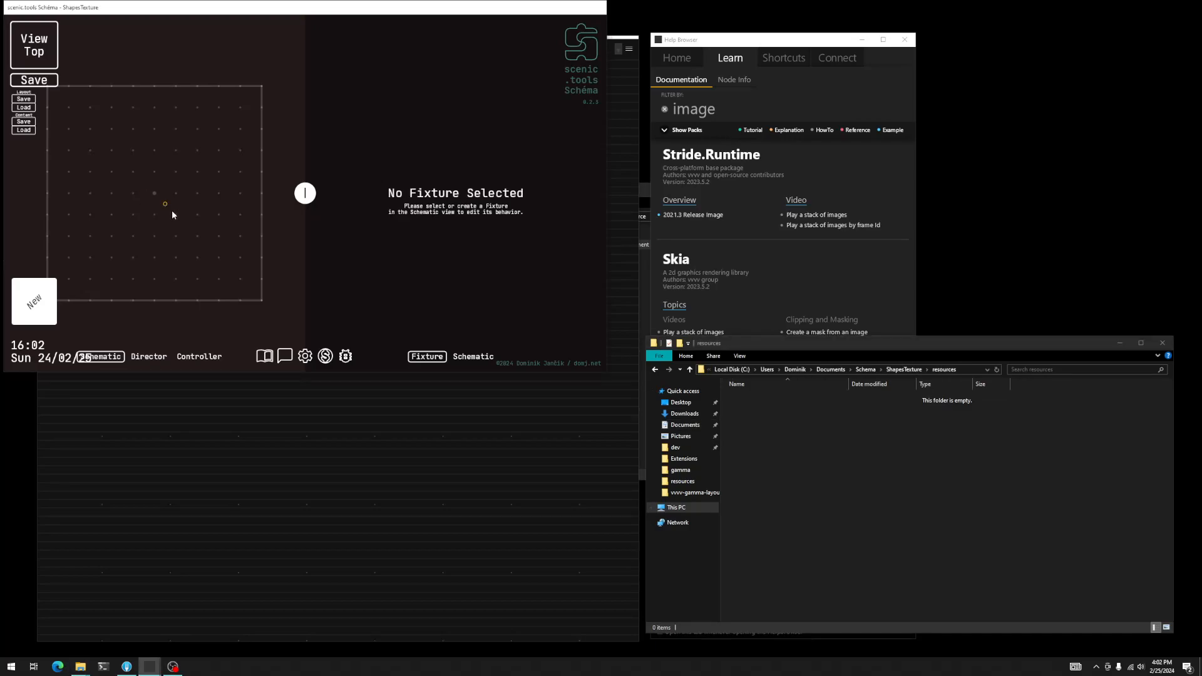
mouse_move(305, 356)
left_click(258, 261)
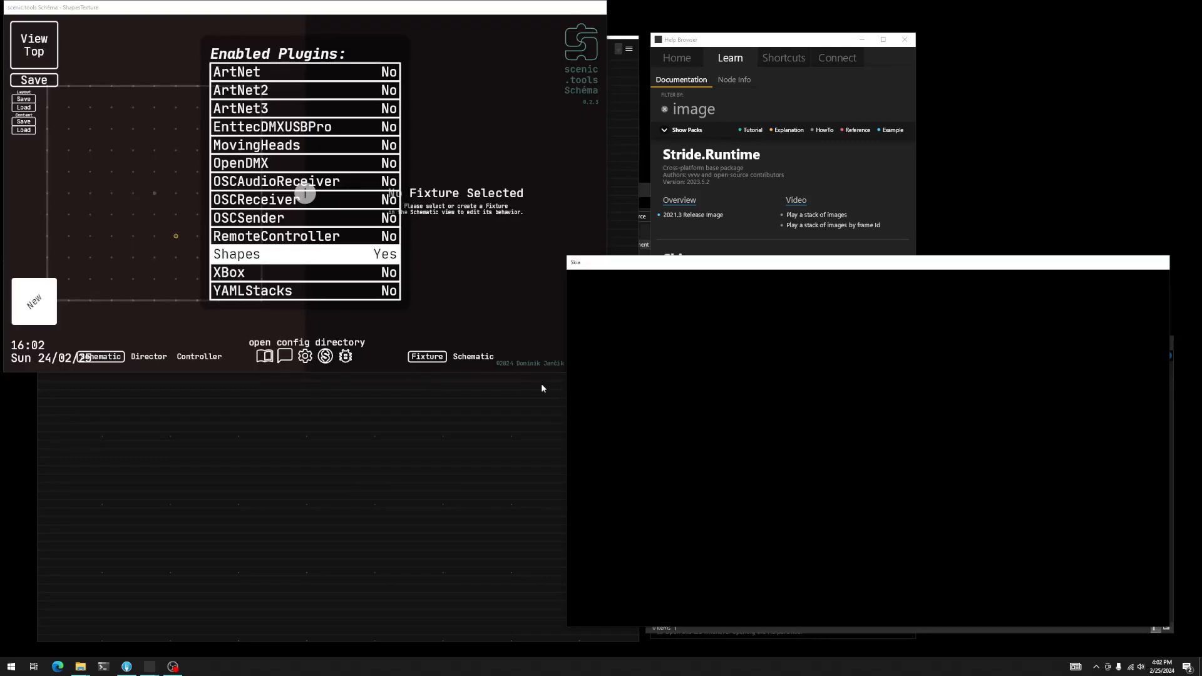
Step: Add a Circle fixture from the Shapes category near the centre of the schematic grid
left_click(187, 243)
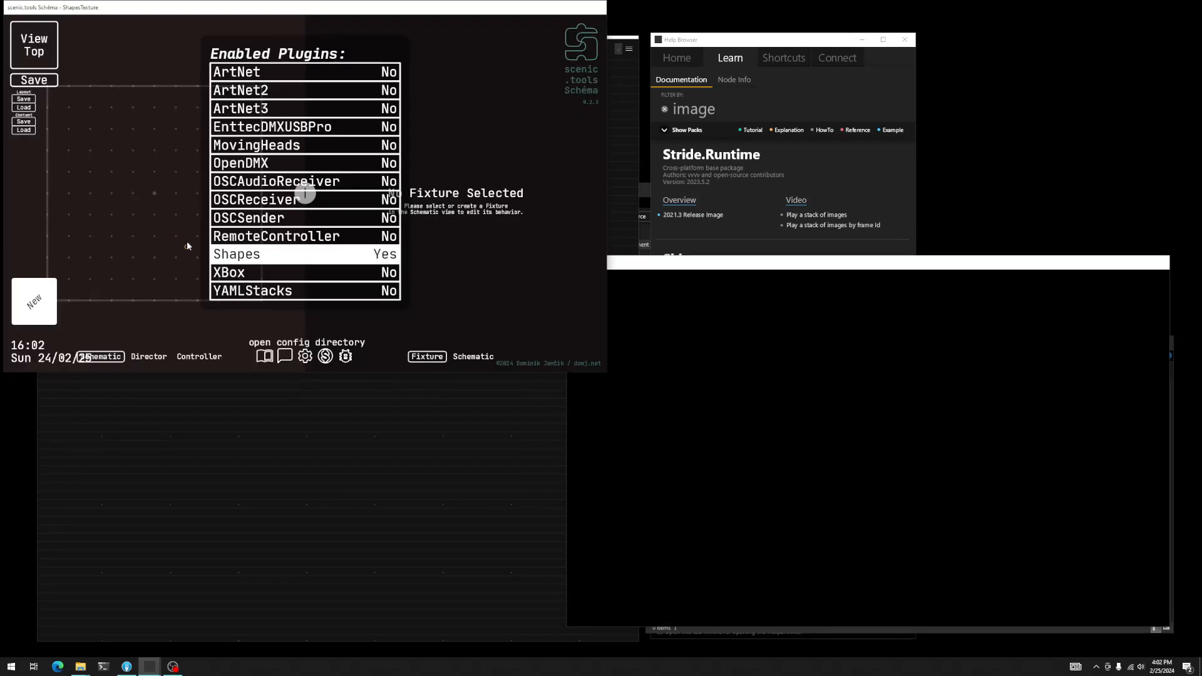
double_click(154, 186)
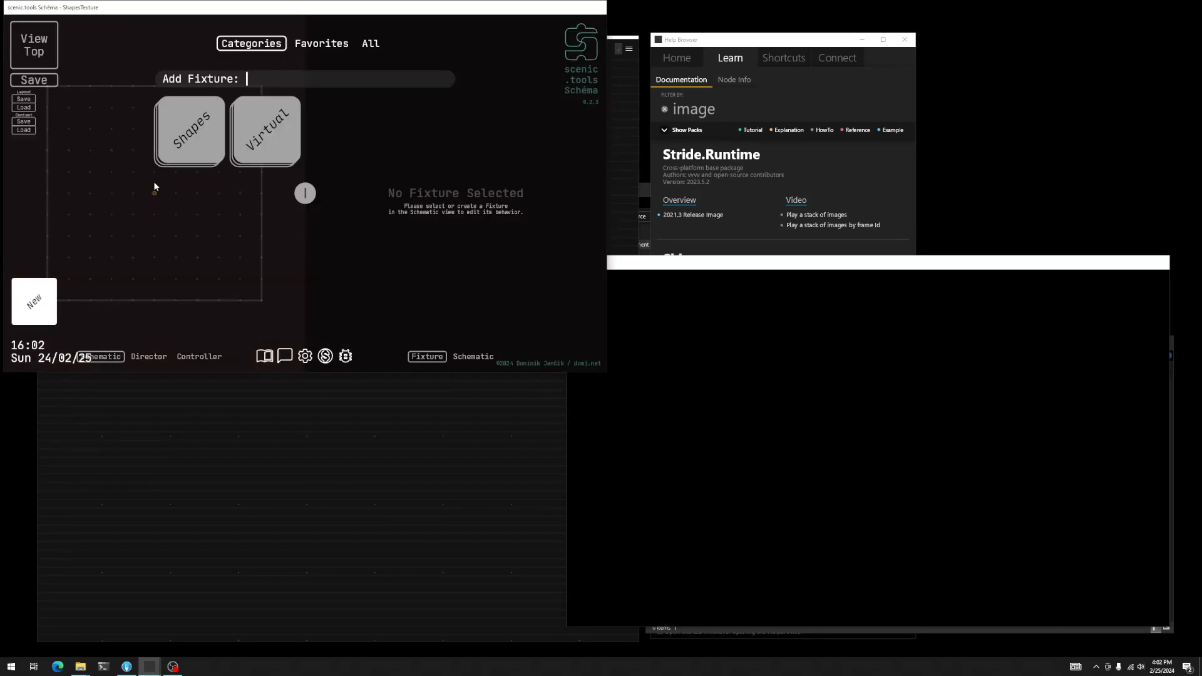
key("Return")
left_click_drag(174, 195, 159, 203)
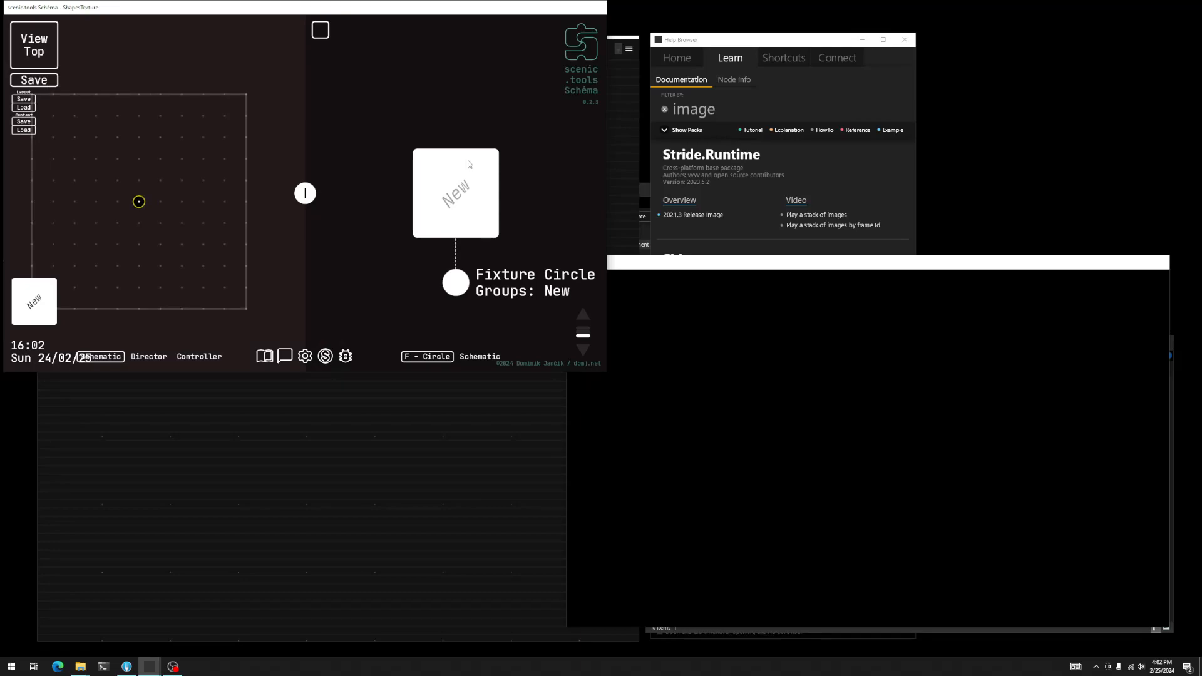
Step: Lift the circle's New block with a Create Color block
double_click(468, 161)
type("r")
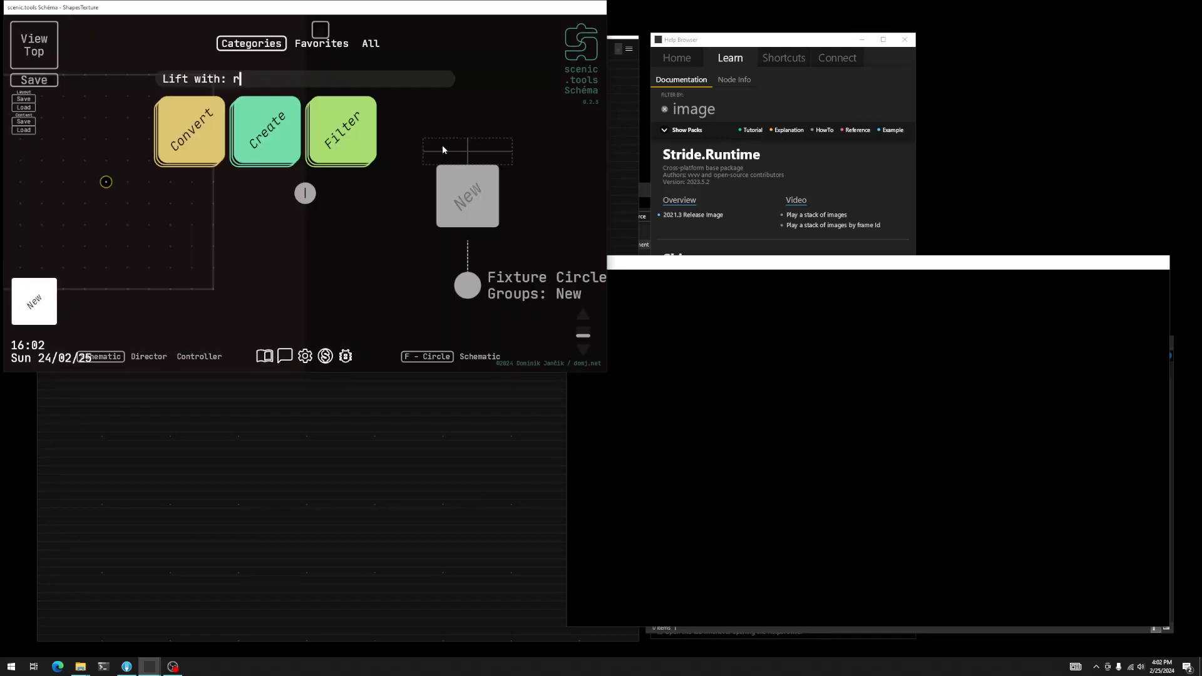
key("BackSpace")
type("co")
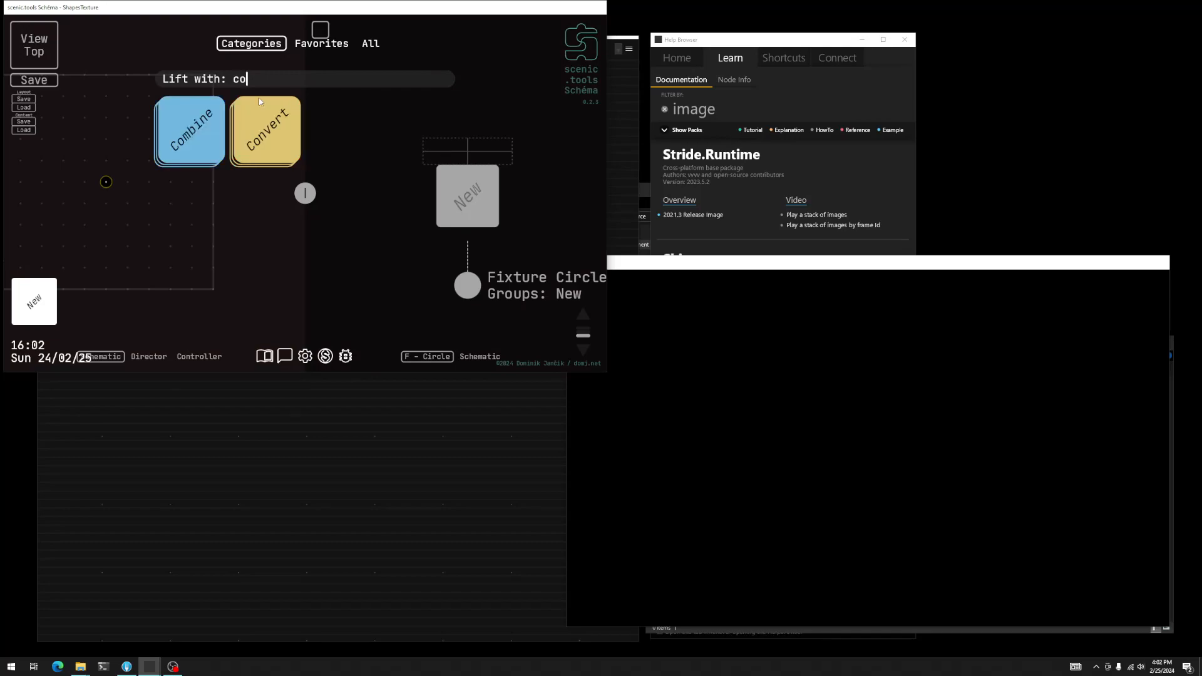
type("lo")
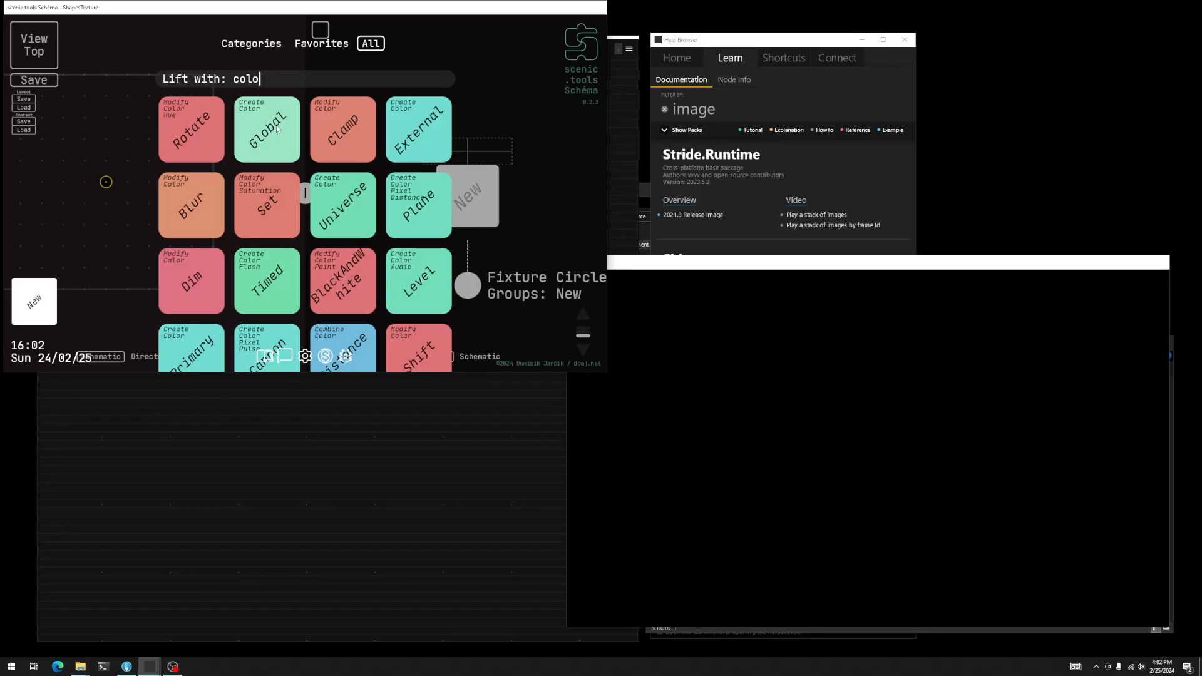
key("Return")
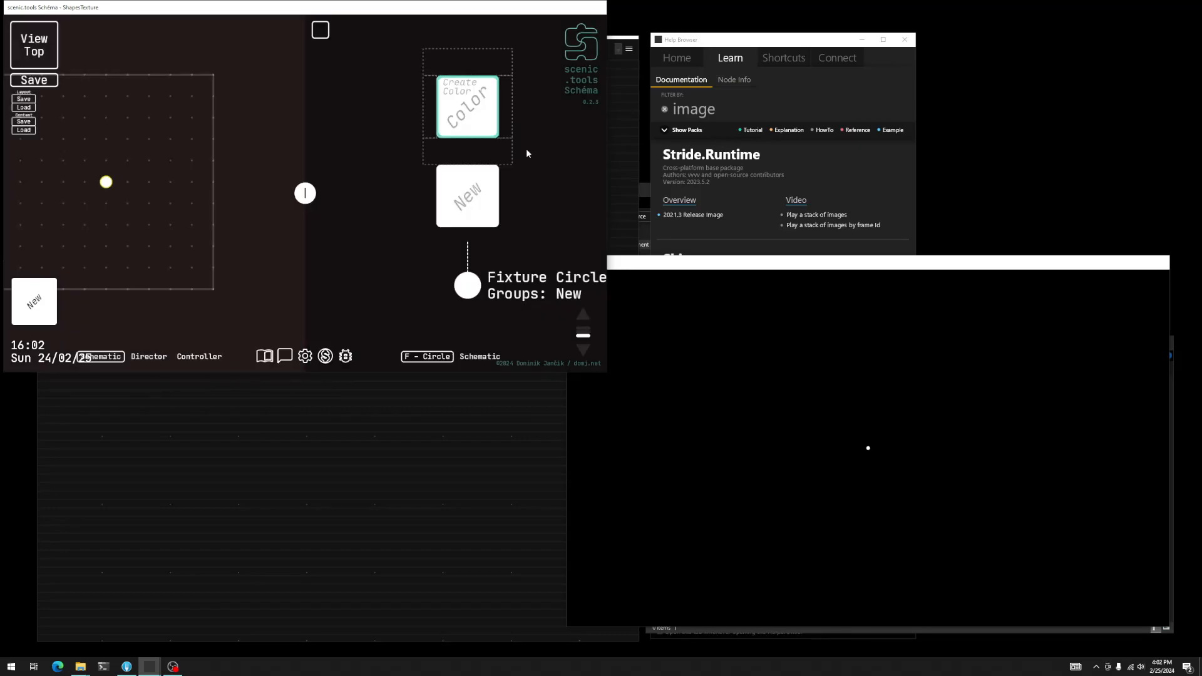
Step: Insert a Create.Radius.Constant block beside the Color block and set its Radius to 8
left_click(505, 126)
type("Create.Radius.Constant")
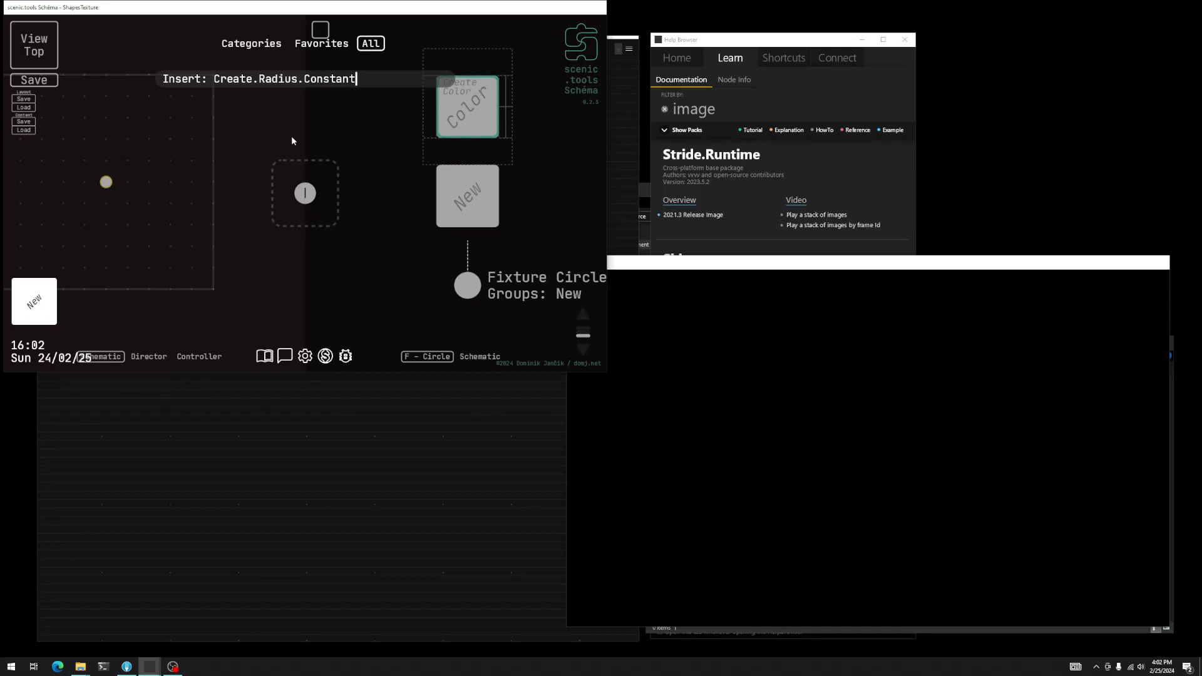
key("Return")
scroll(509, 121, "up", 4)
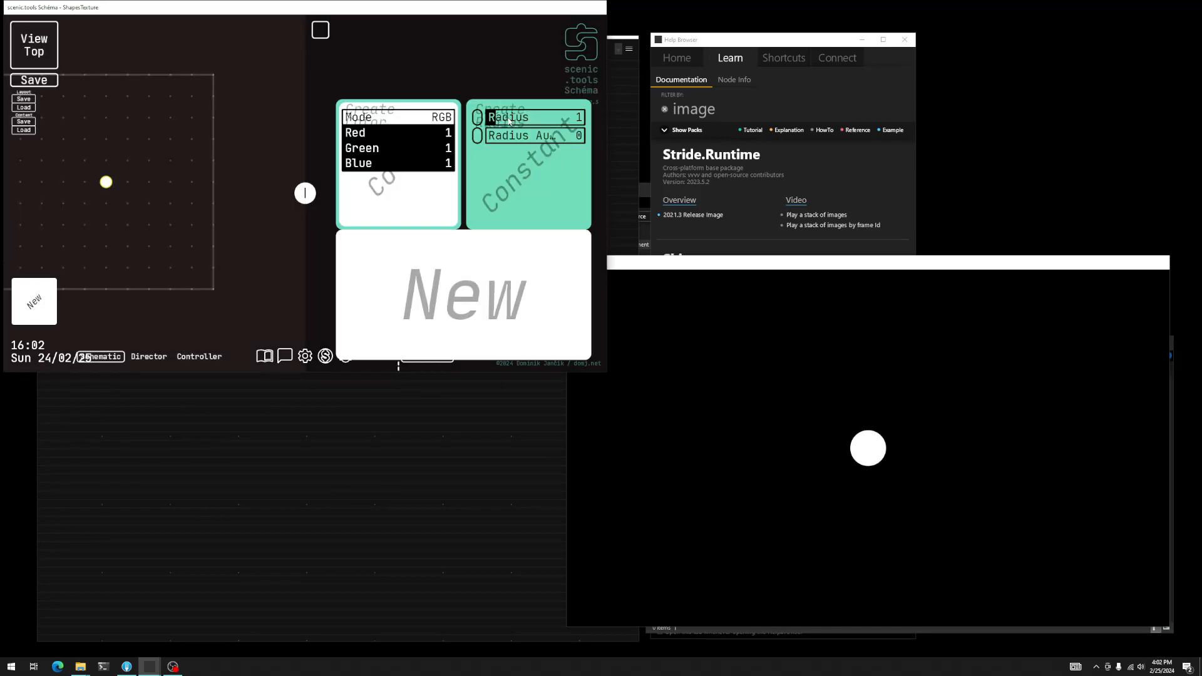
left_click_drag(509, 122, 172, 186)
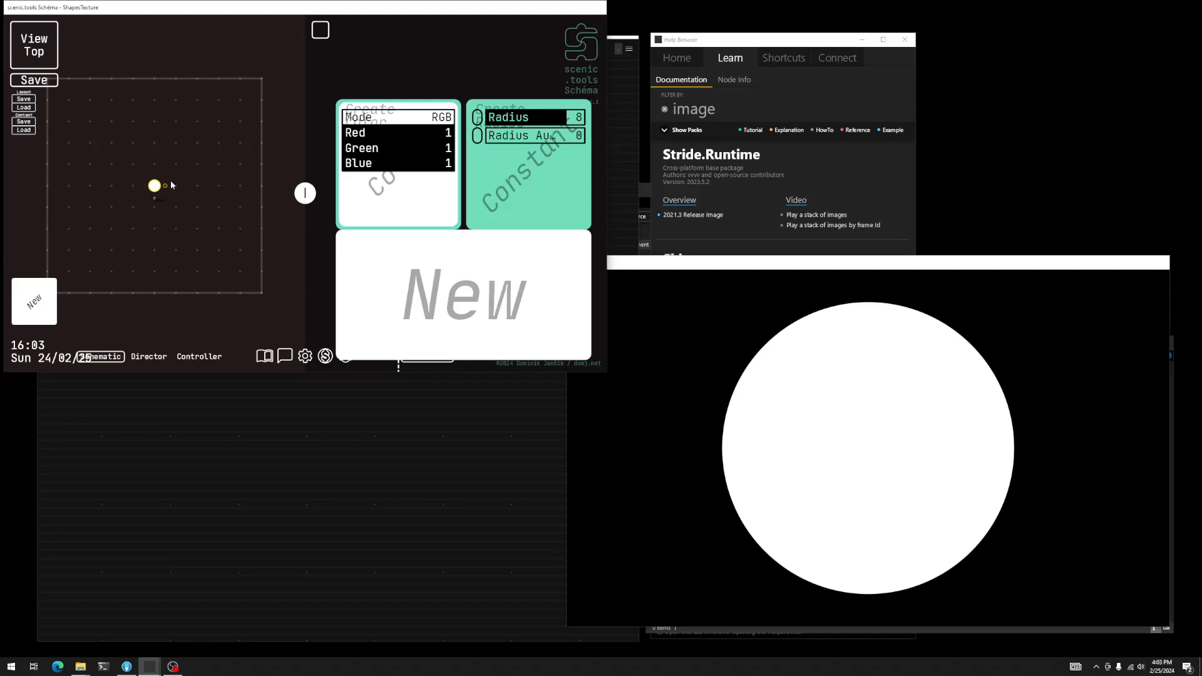
Step: Rotate the circle fixture on the schematic grid so its cyan handle points straight up
left_click_drag(172, 186, 143, 181)
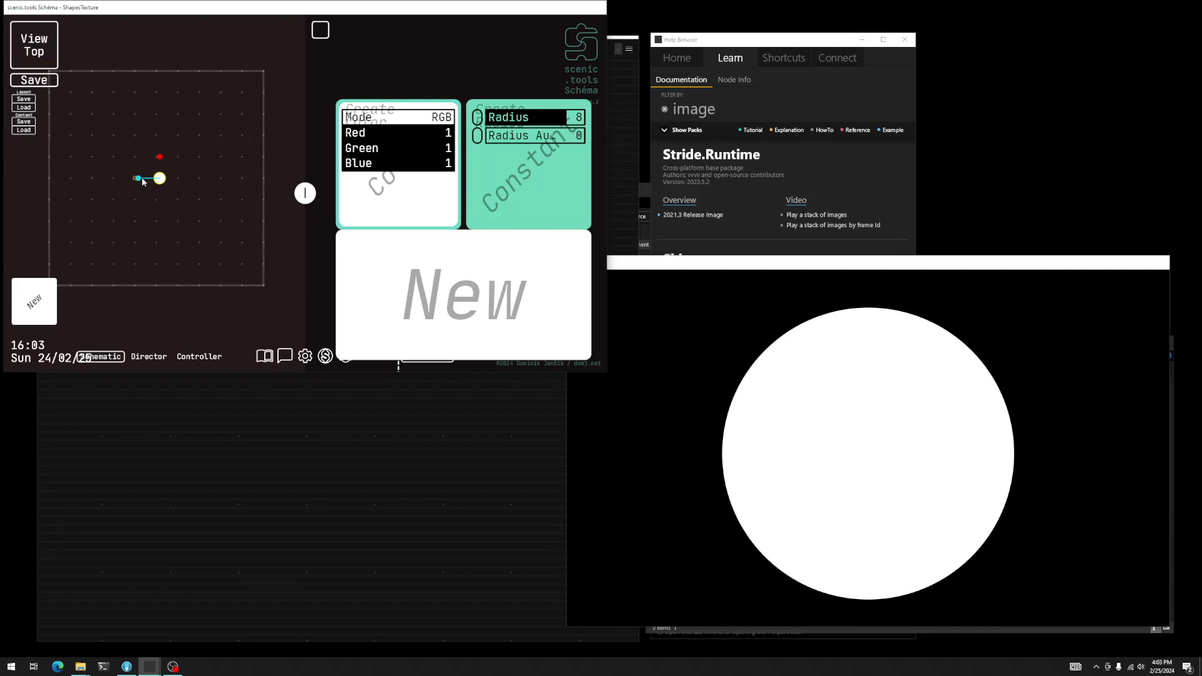
left_click_drag(143, 182, 161, 151)
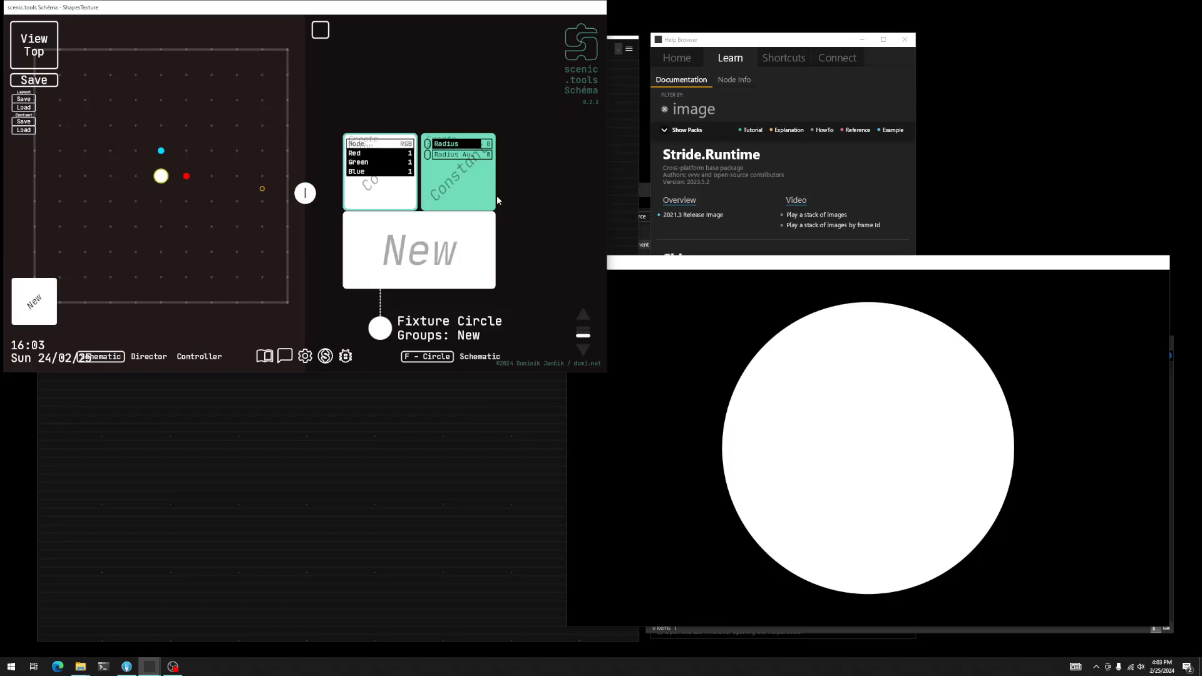
Step: Insert a Create Resource Constant block next to the circle's radius block
type("res")
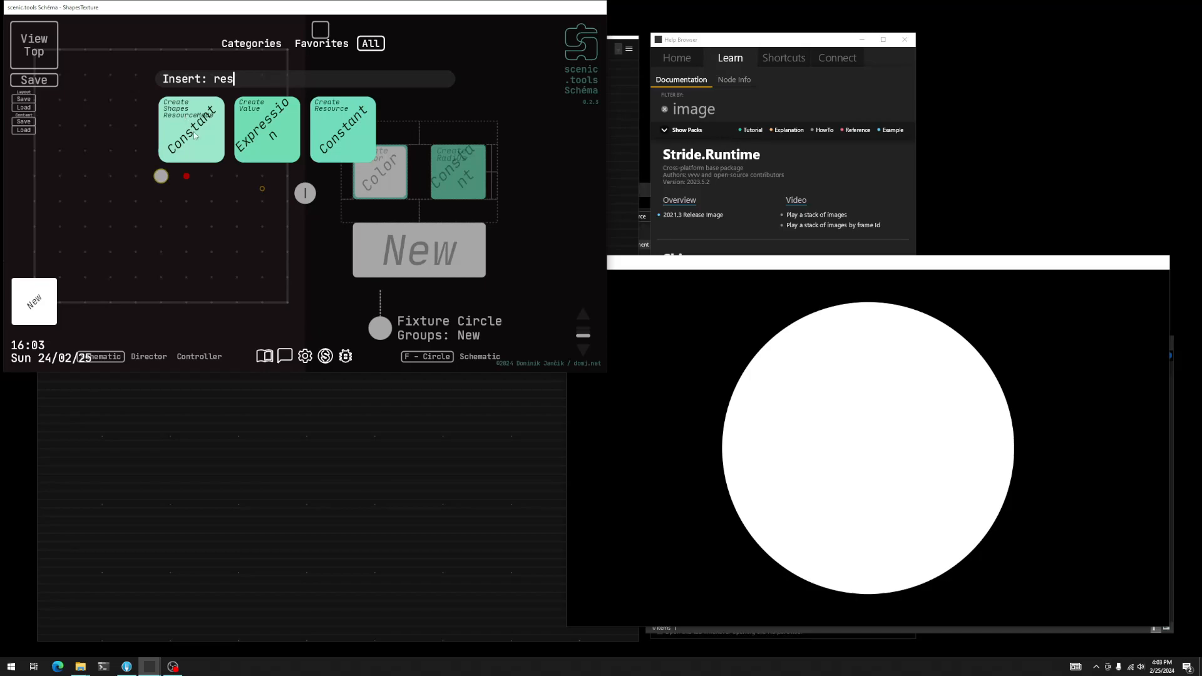
left_click(331, 119)
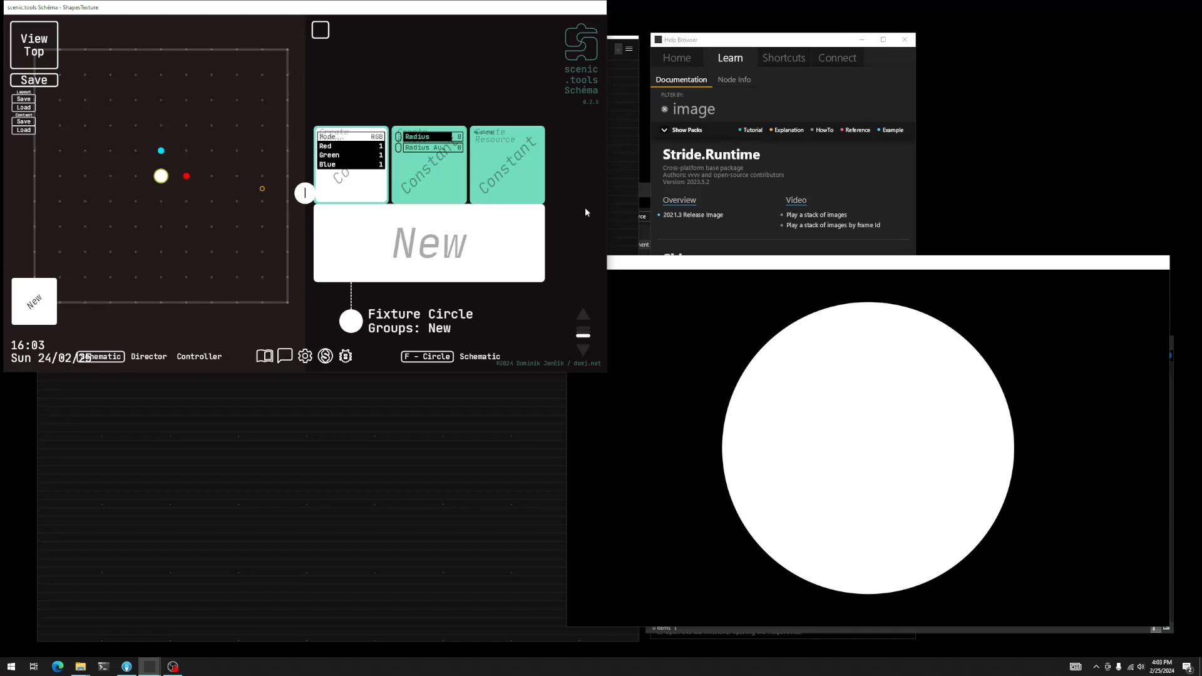
Step: Paste the moon-ig3 PNG into the project's resources folder and assign it to the circle's resource block
key("alt+Tab")
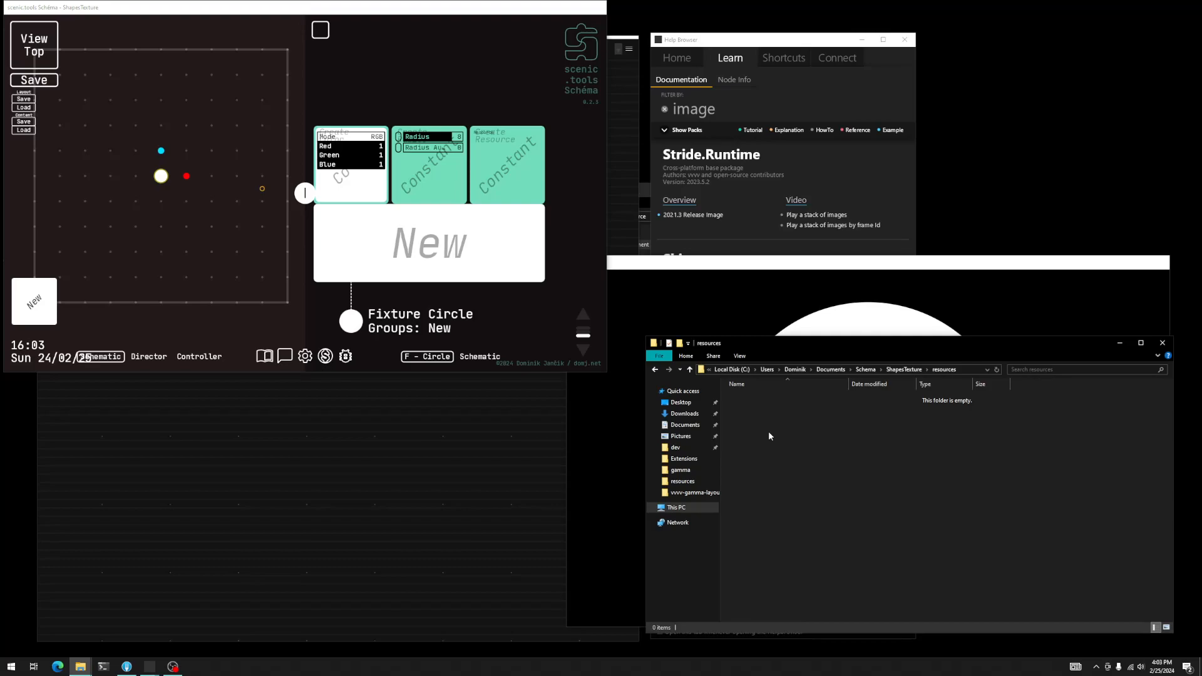
key("ctrl+v")
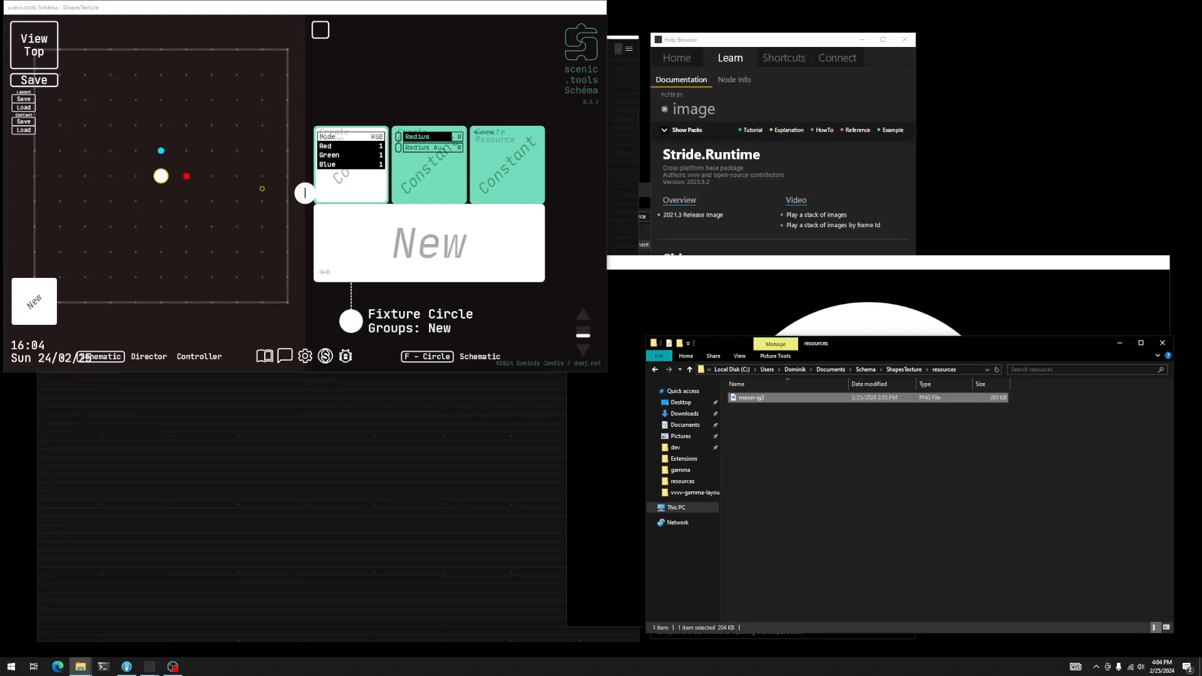
left_click_drag(324, 272, 343, 275)
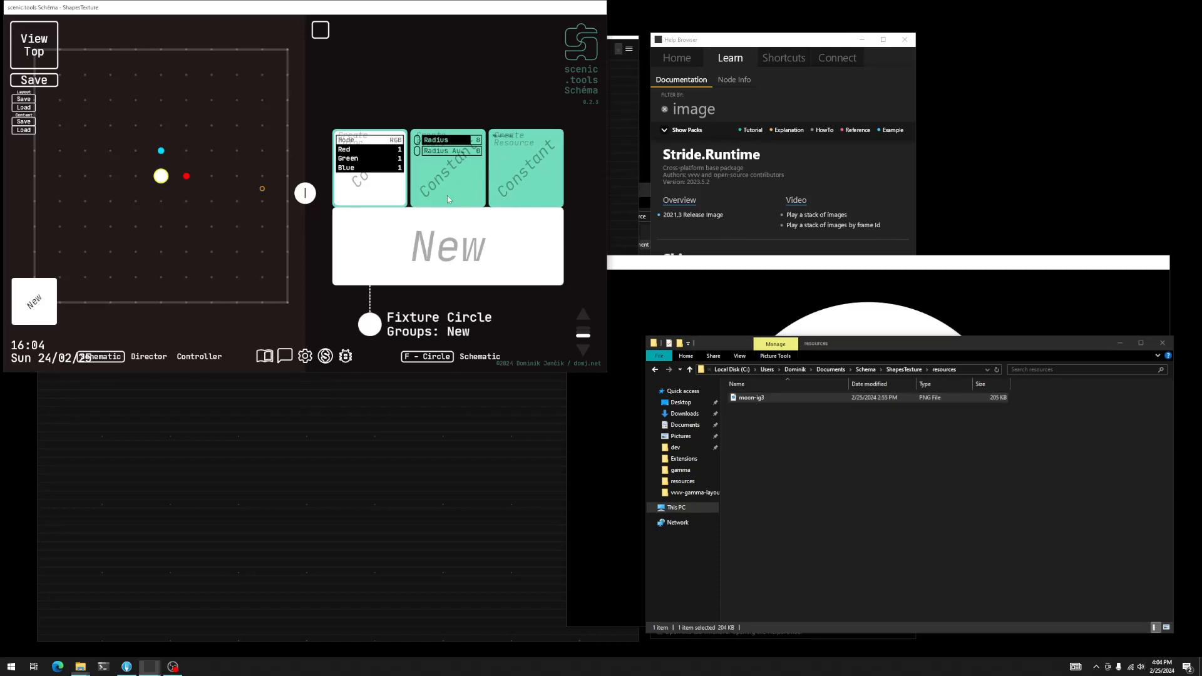
left_click(503, 138)
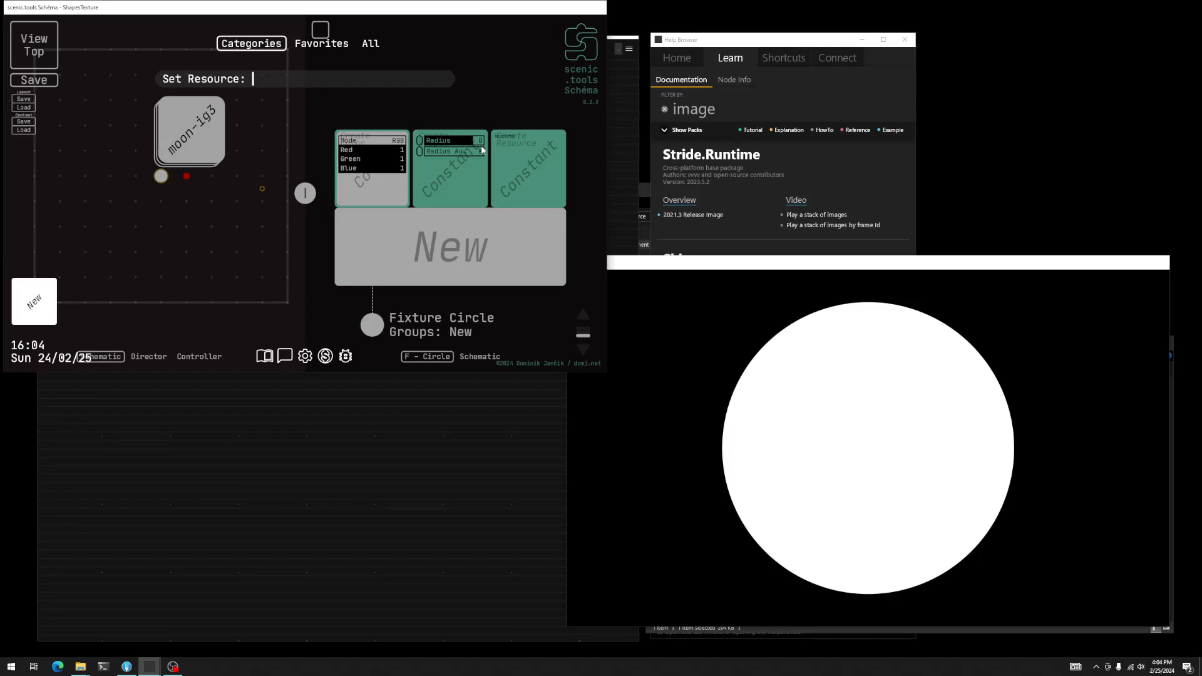
left_click(207, 139)
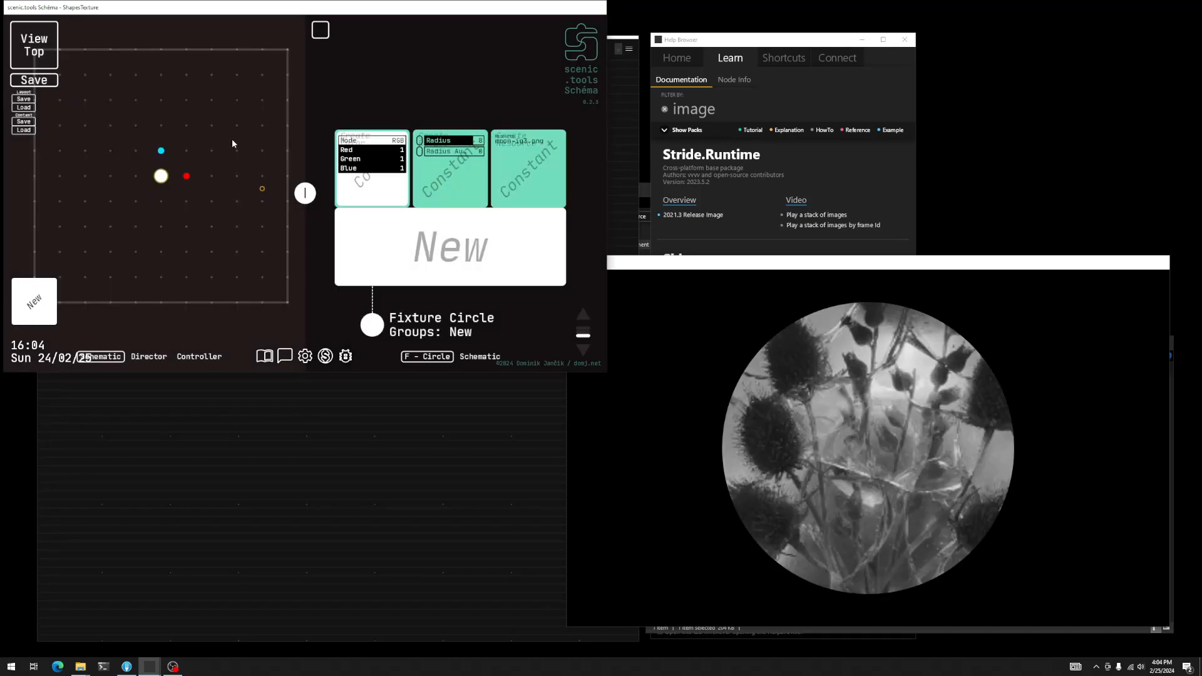
Step: Tint the textured circle red by setting Green and Blue to 0 in its Color block
left_click(945, 350)
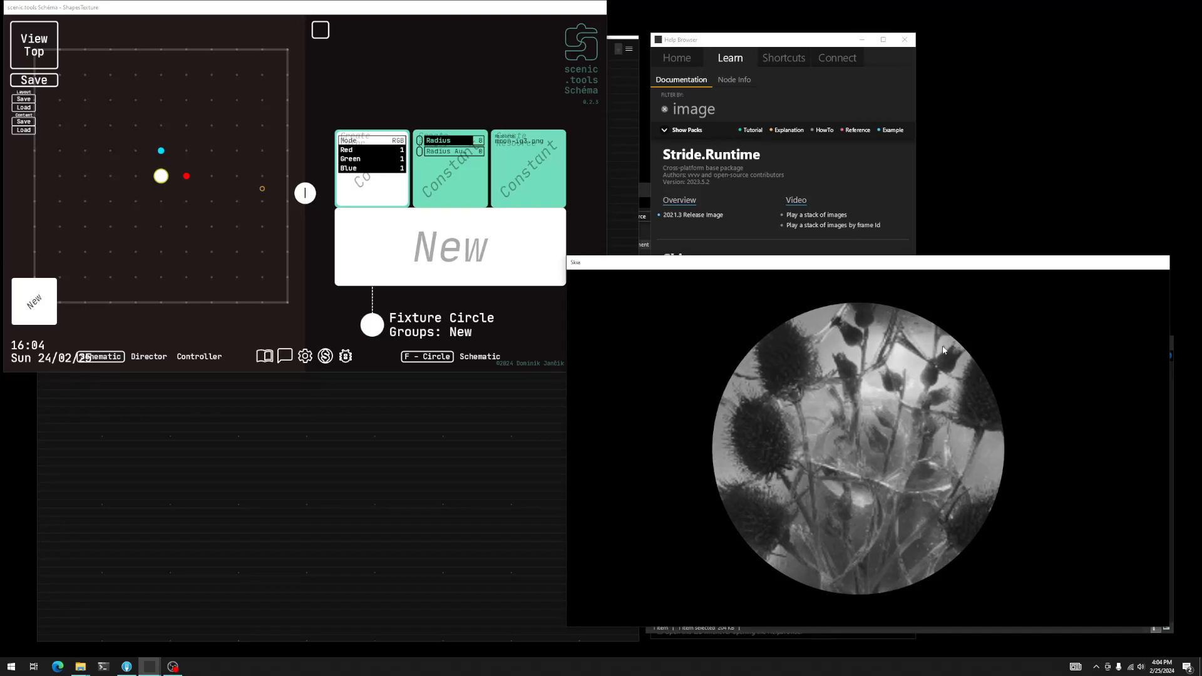
left_click(411, 189)
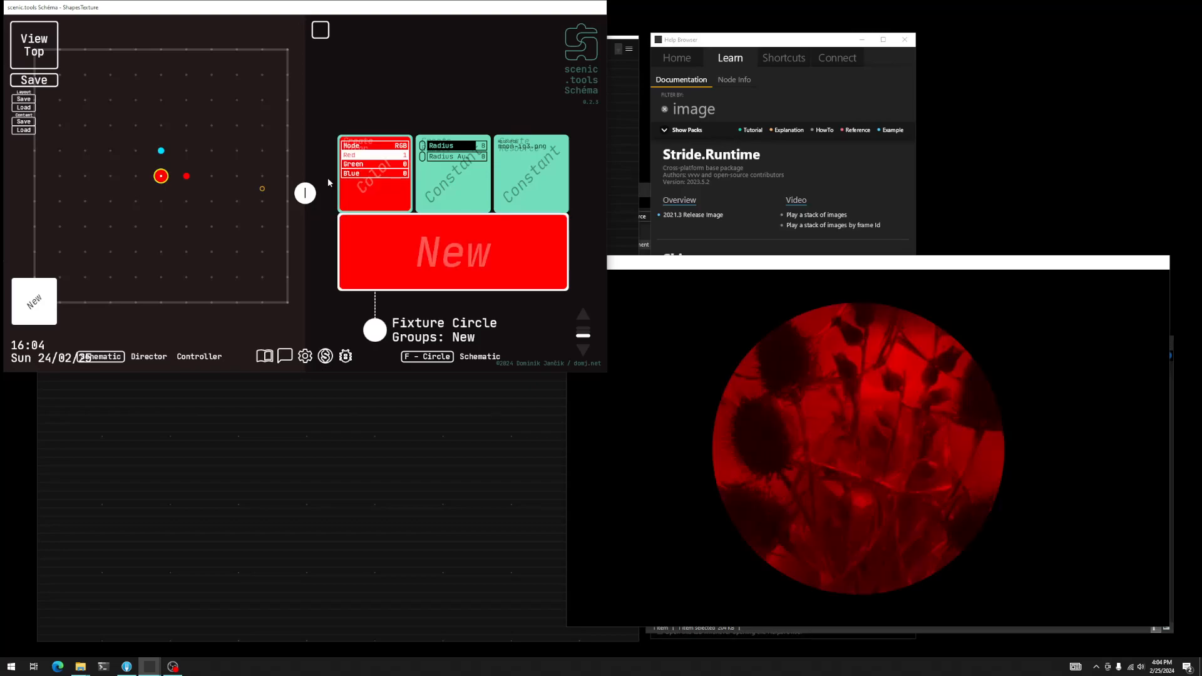
Step: Duplicate the red circle fixture, place the copy on the grid and tint it magenta by raising its Blue value
key("ctrl+d")
left_click_drag(192, 180, 206, 188)
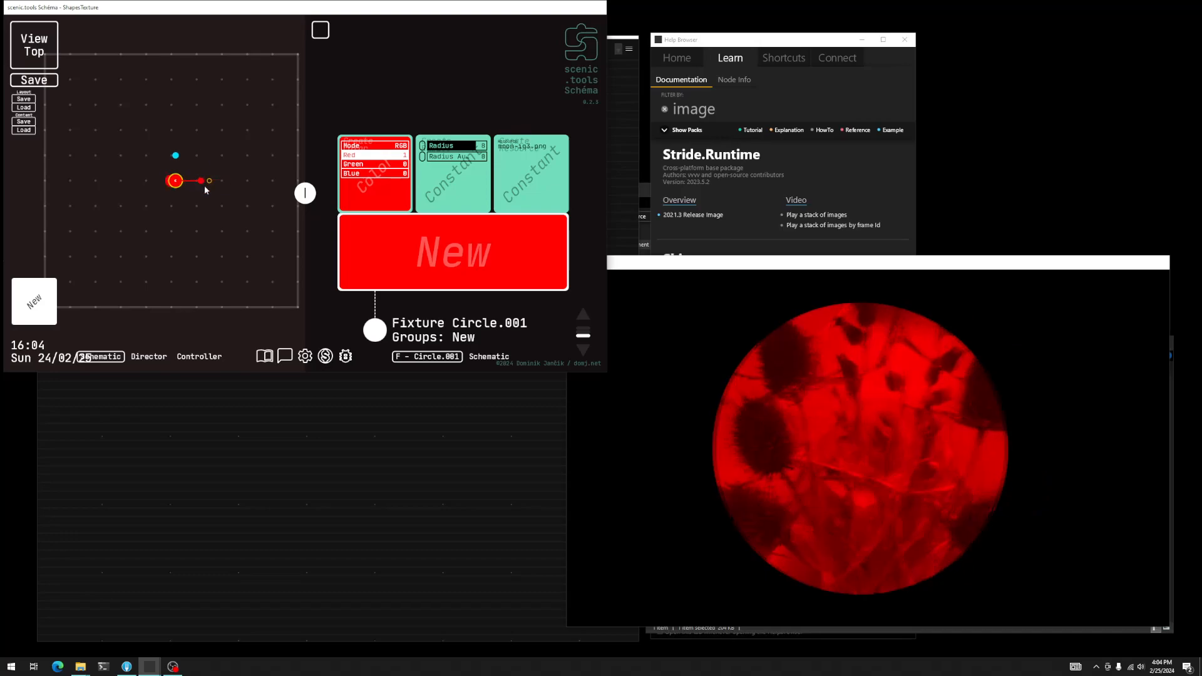
left_click_drag(205, 187, 194, 190)
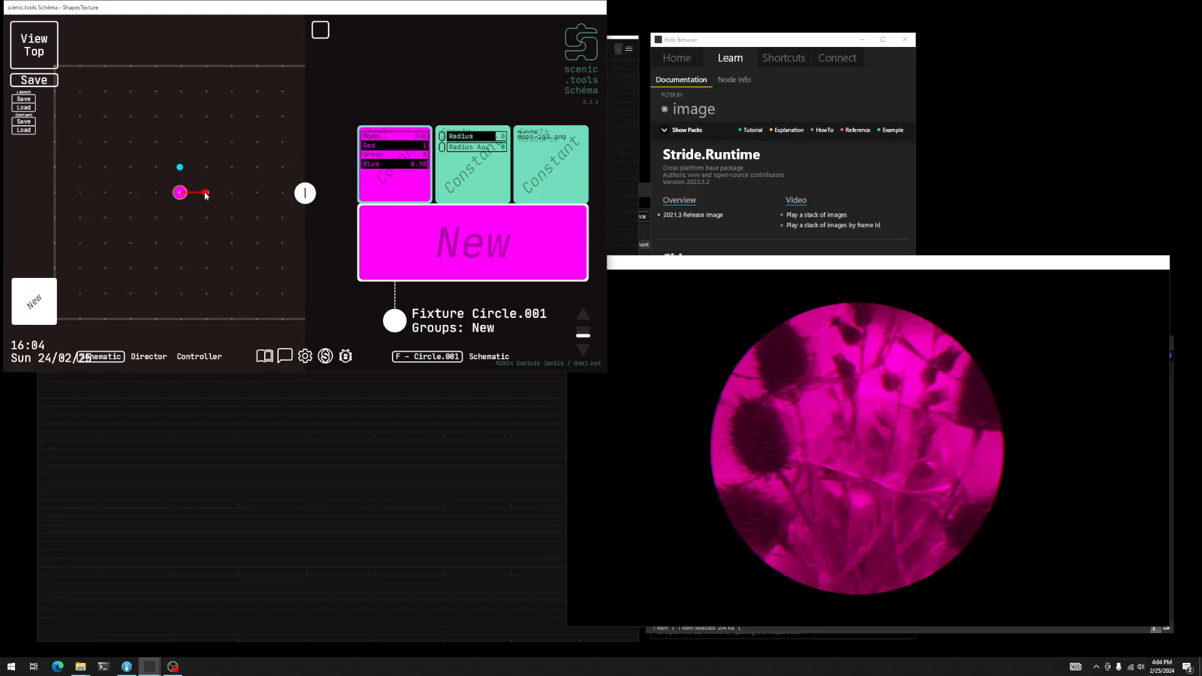
Step: Insert a Create Position Group Random block for the magenta circle, with Speed 1 and Continuous set to Yes
type("posi")
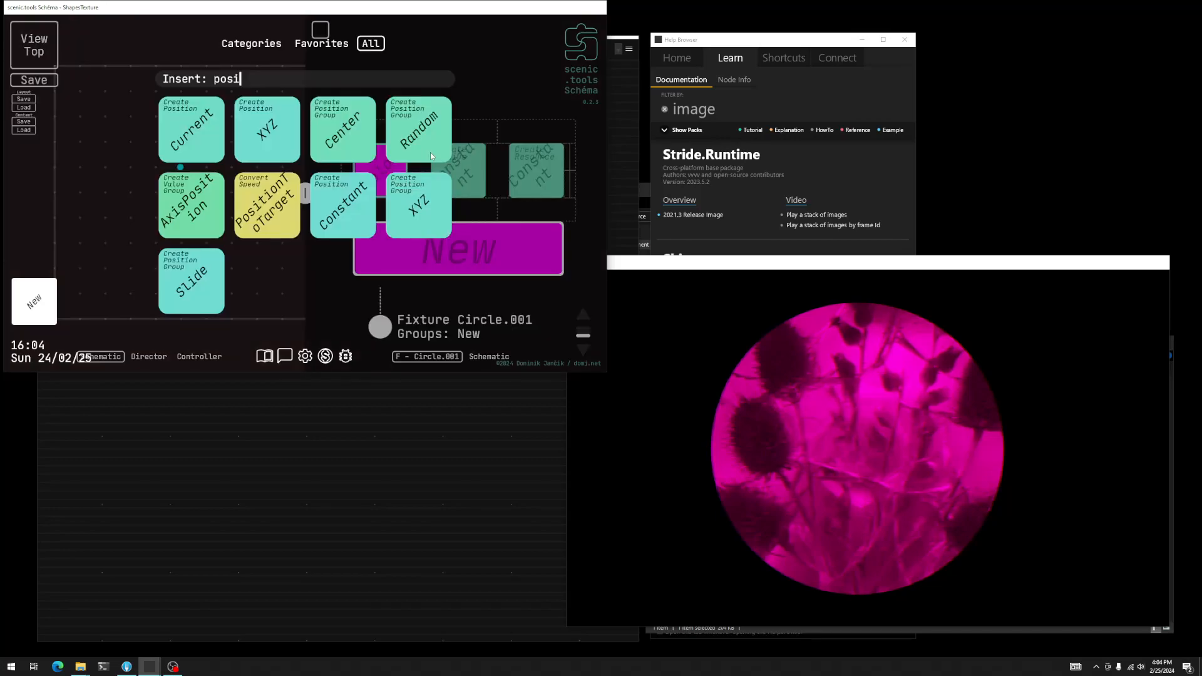
left_click(431, 152)
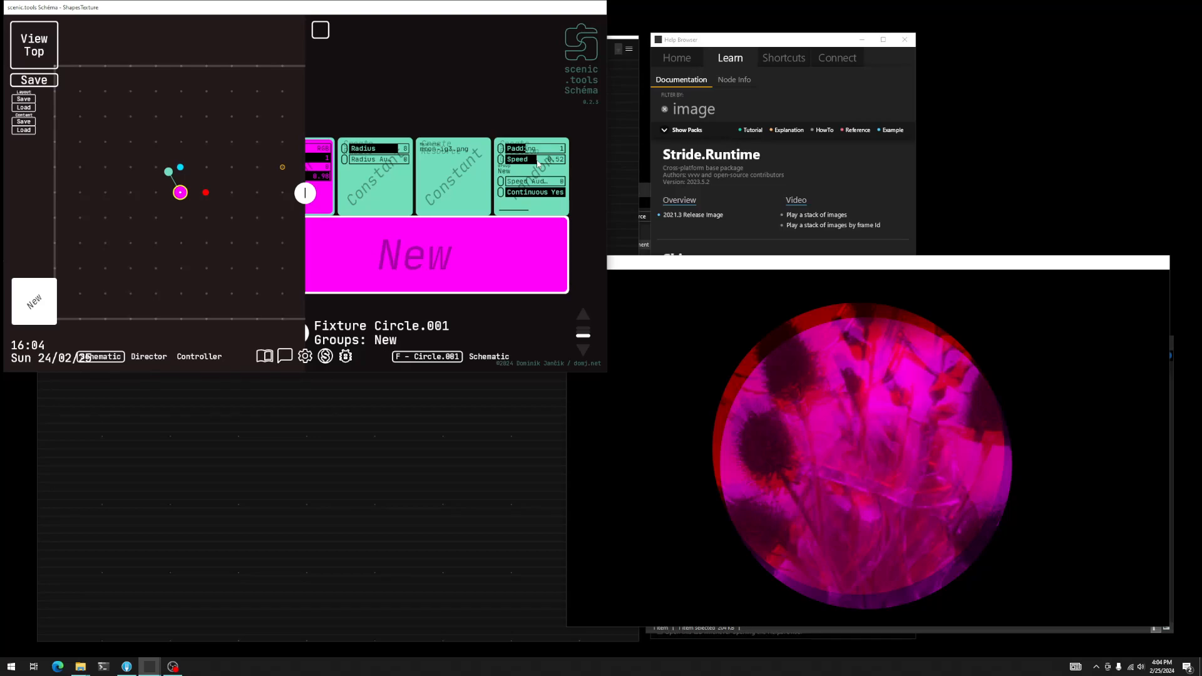
left_click_drag(538, 164, 568, 179)
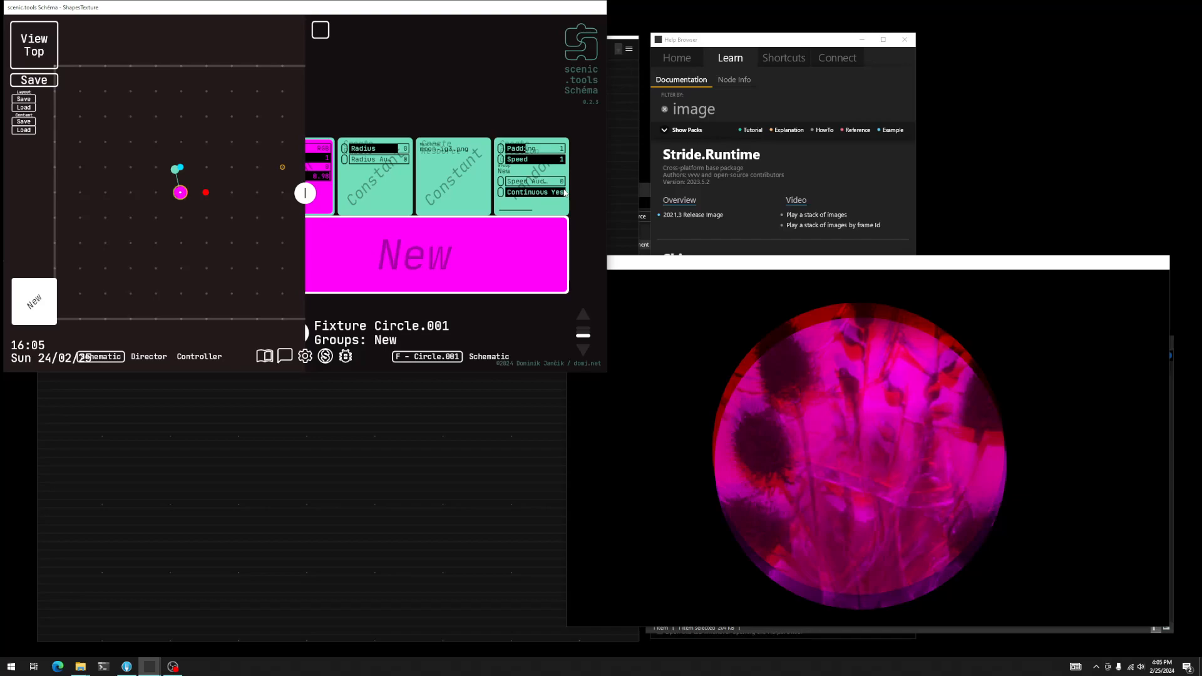
Step: Add a Shapes ResourceMode Constant block set to Multiply, and change the magenta circle's color to Red 0.99, Green 1, Blue 1
right_click(389, 196)
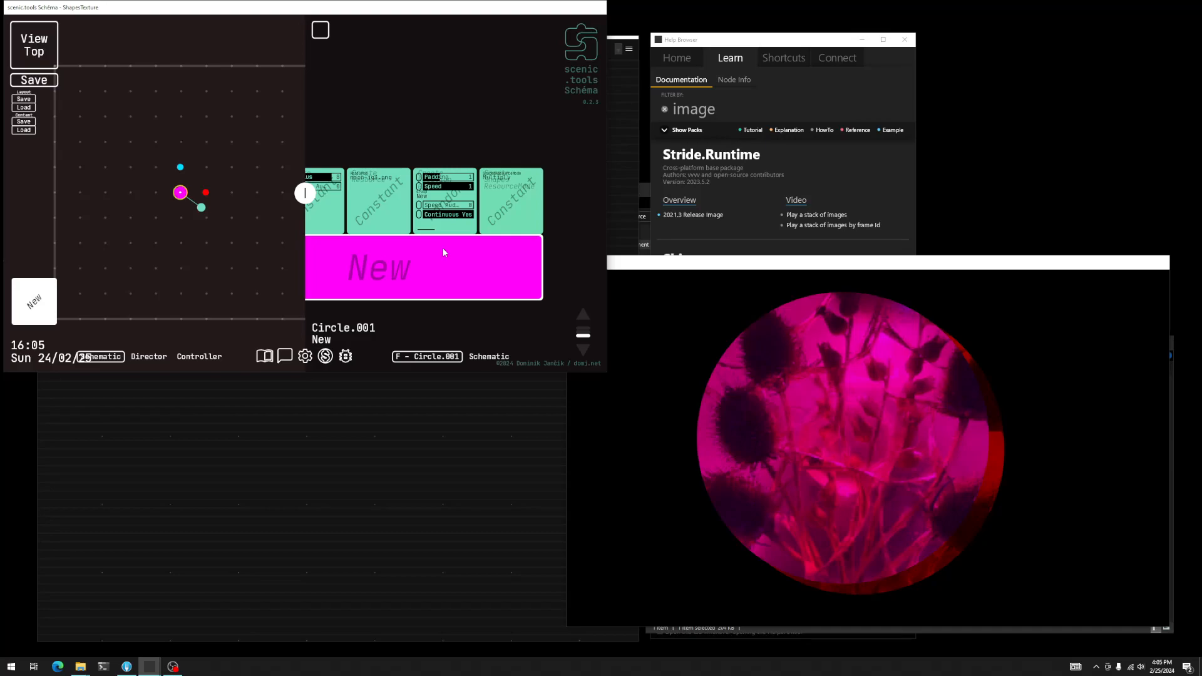
left_click(442, 248)
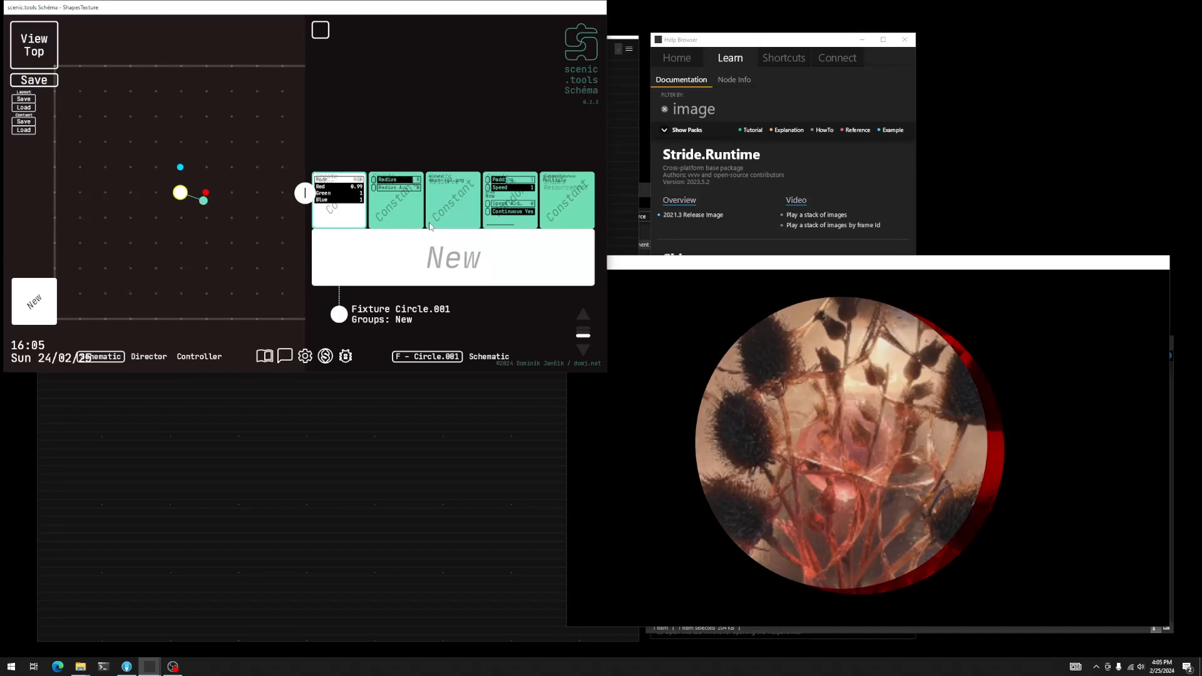
Step: Lift the ResourceMode block with a Pick Alternate block that switches between Multiply and Mask constants
type("p")
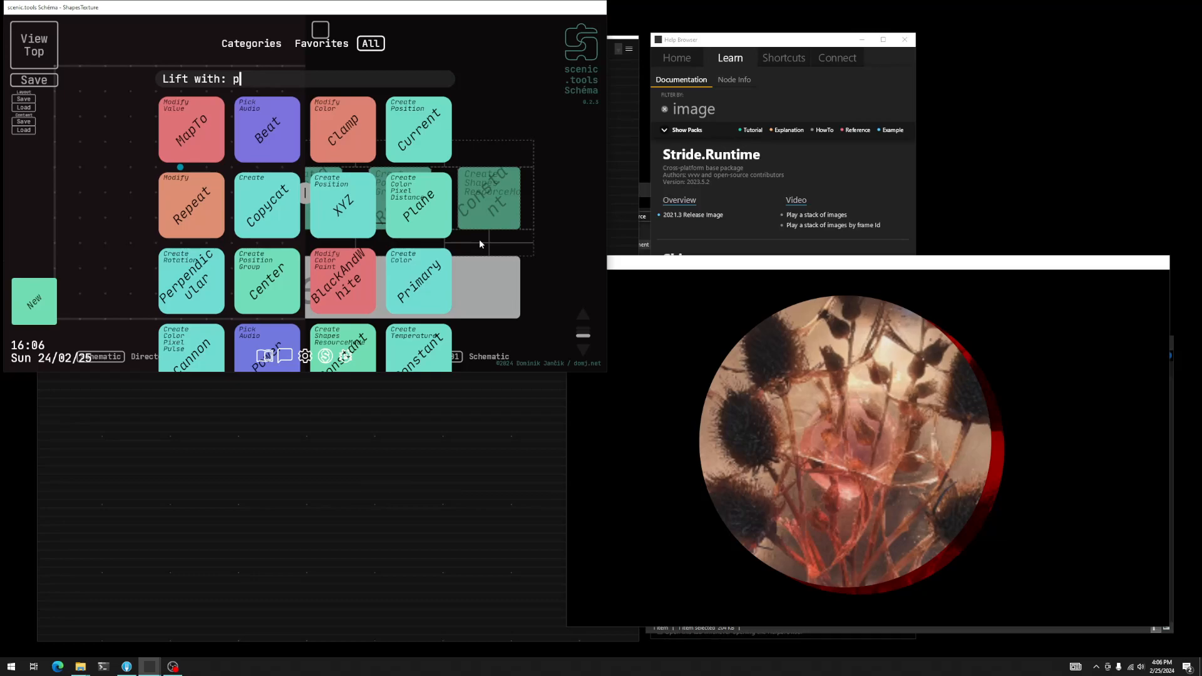
key("Return")
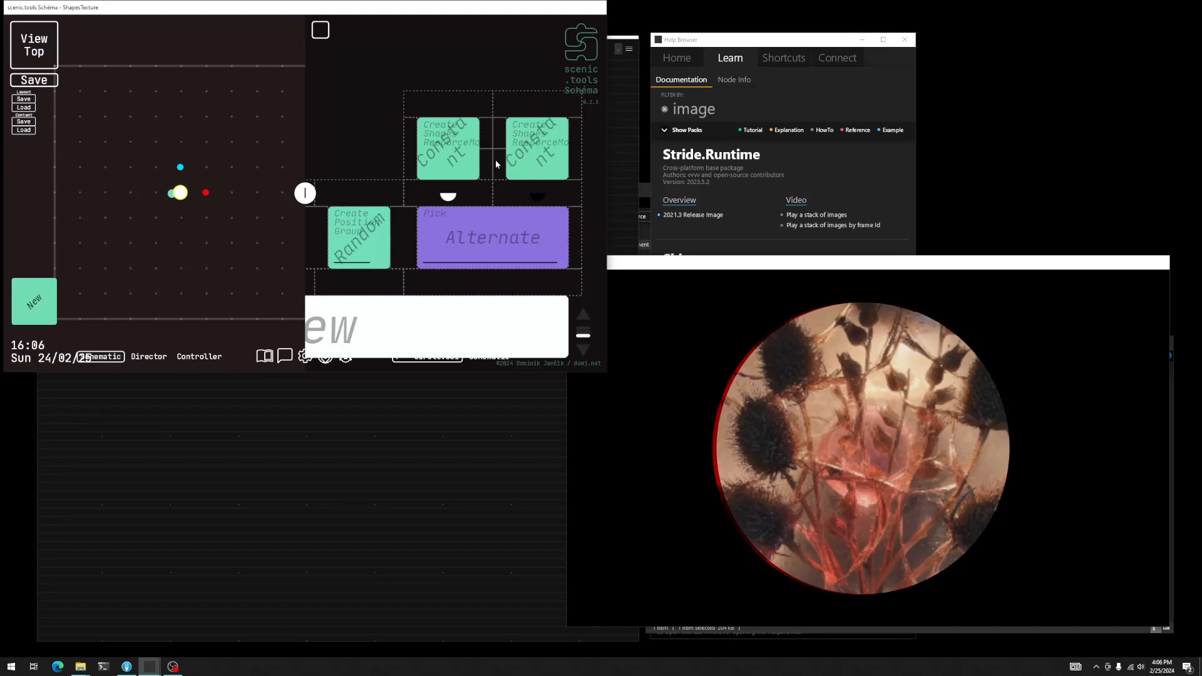
key("Tab")
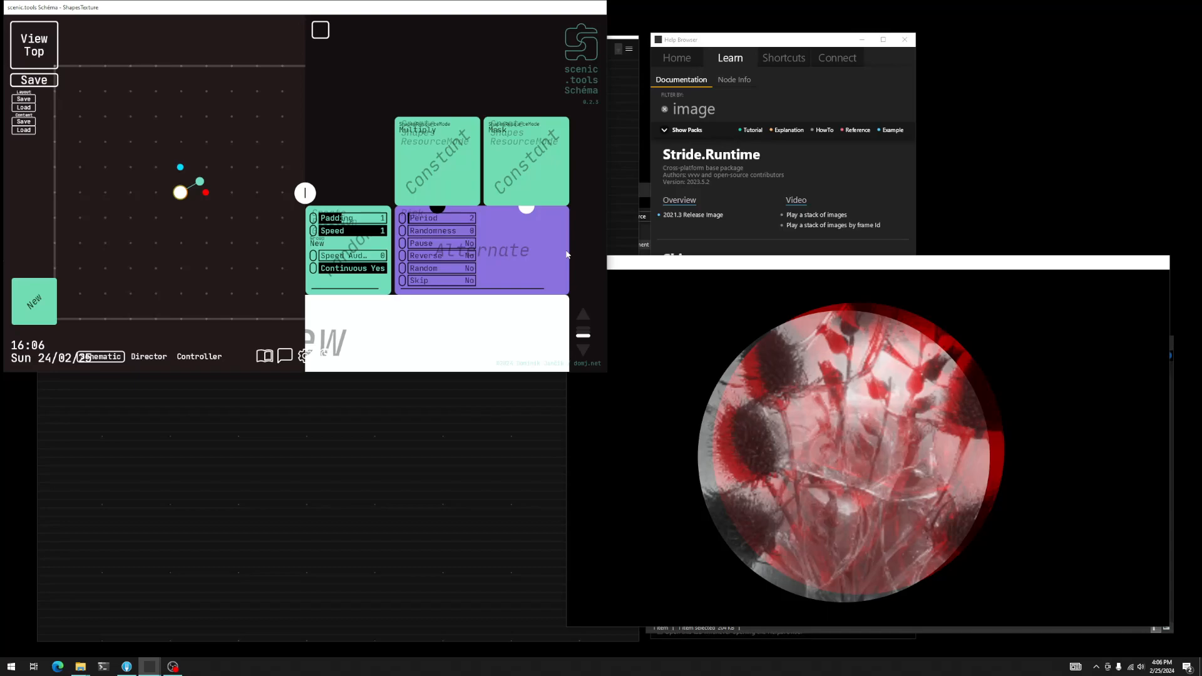
scroll(410, 211, "up", 4)
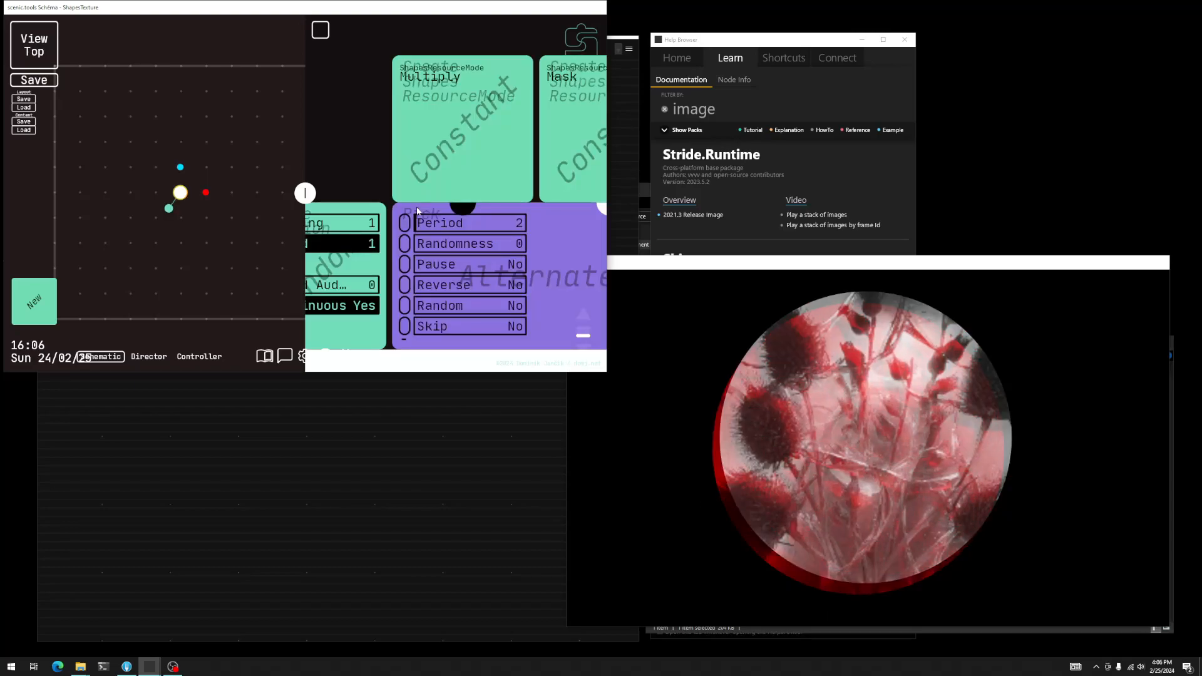
Step: Replace the Constant value block driving the white circle's Radius with a Create Value LFO block
scroll(426, 225, "up", 2)
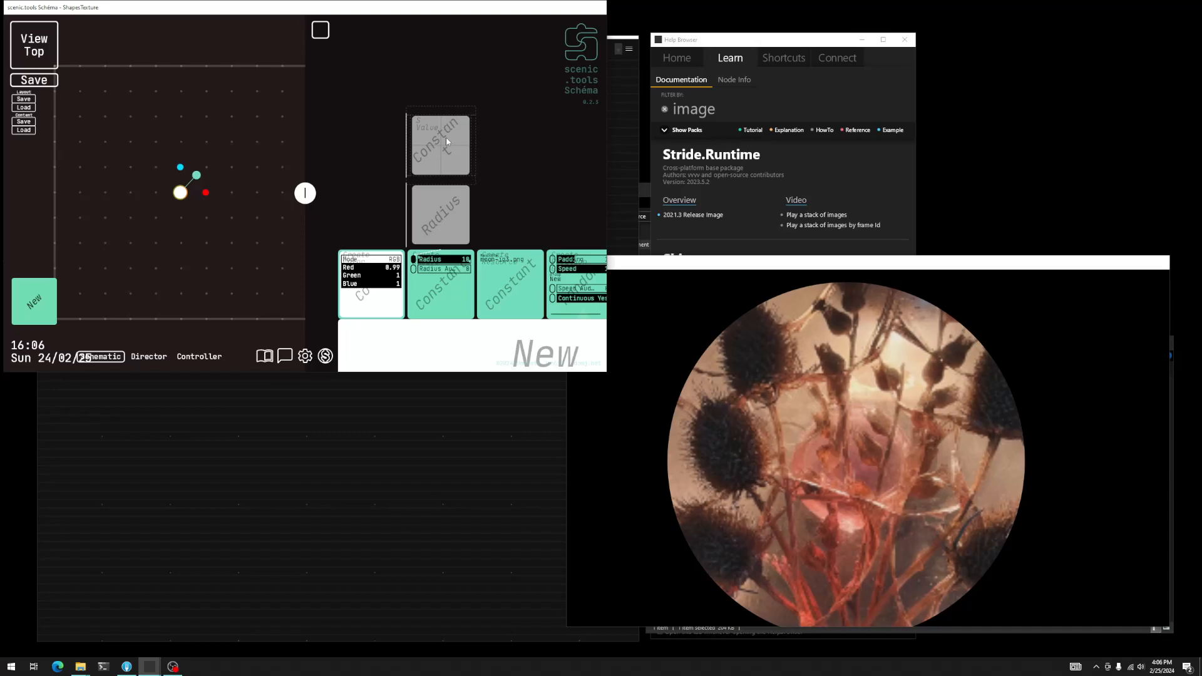
left_click_drag(446, 137, 439, 152)
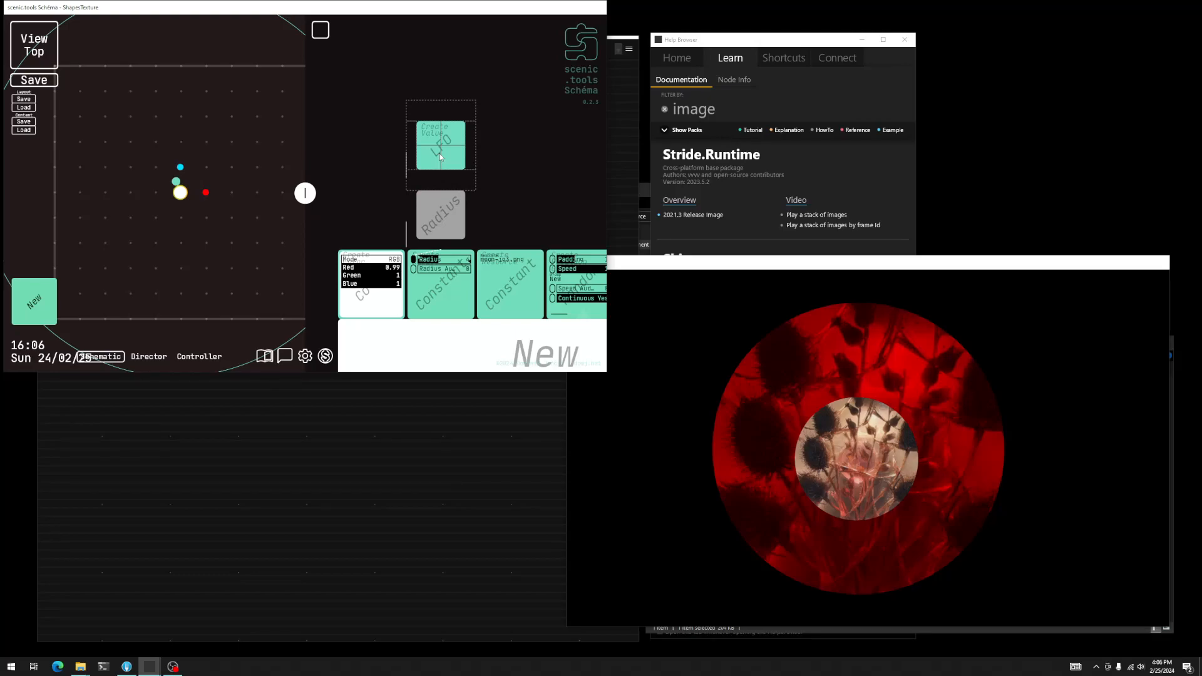
left_click(440, 154)
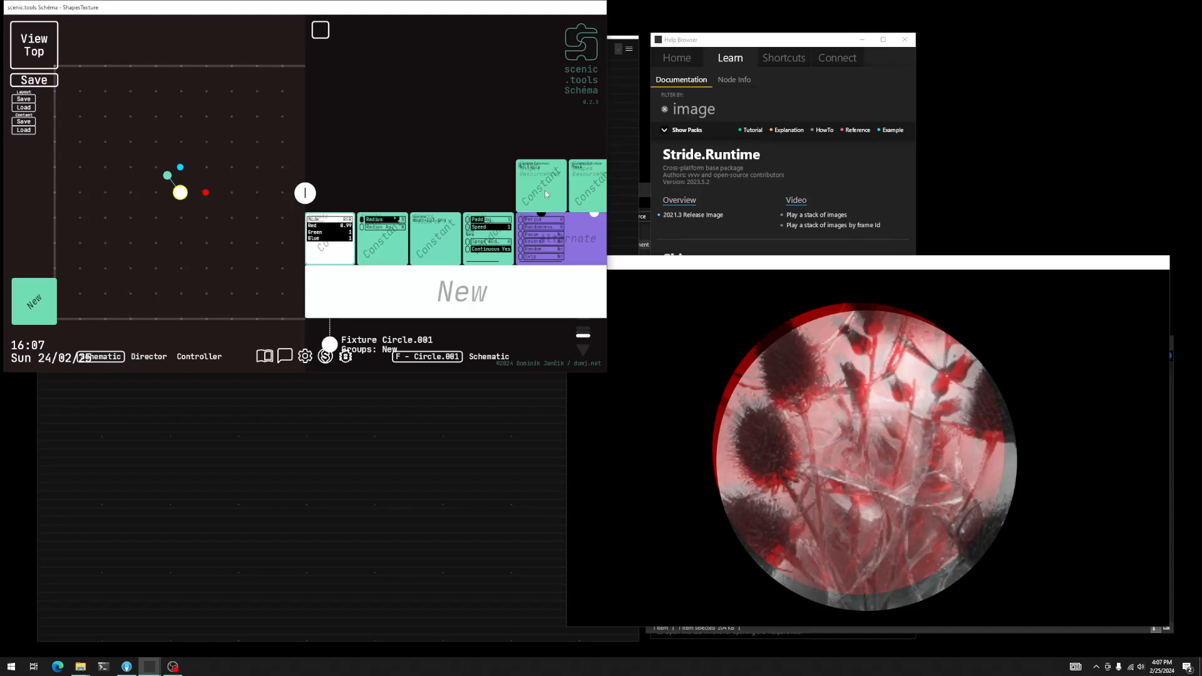
Step: Shift the white Circle.001 fixture slightly along the red axis and add the Random position block with Speed 0.98 to the red Circle fixture
left_click(546, 193)
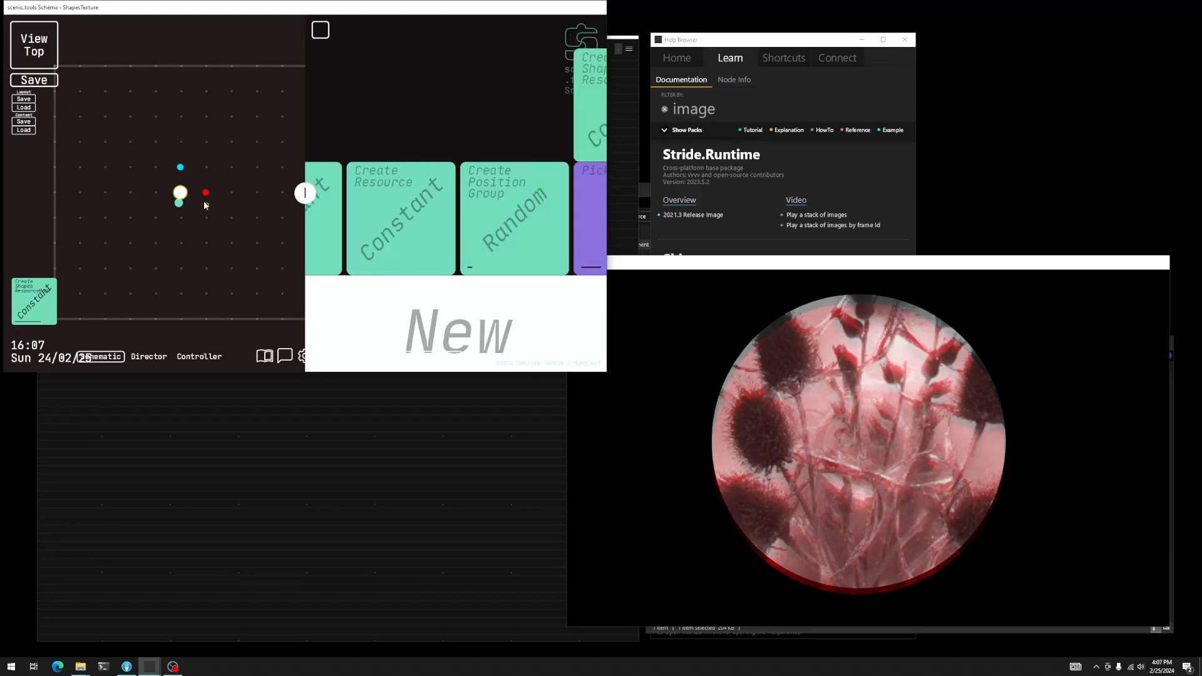
left_click_drag(207, 193, 214, 193)
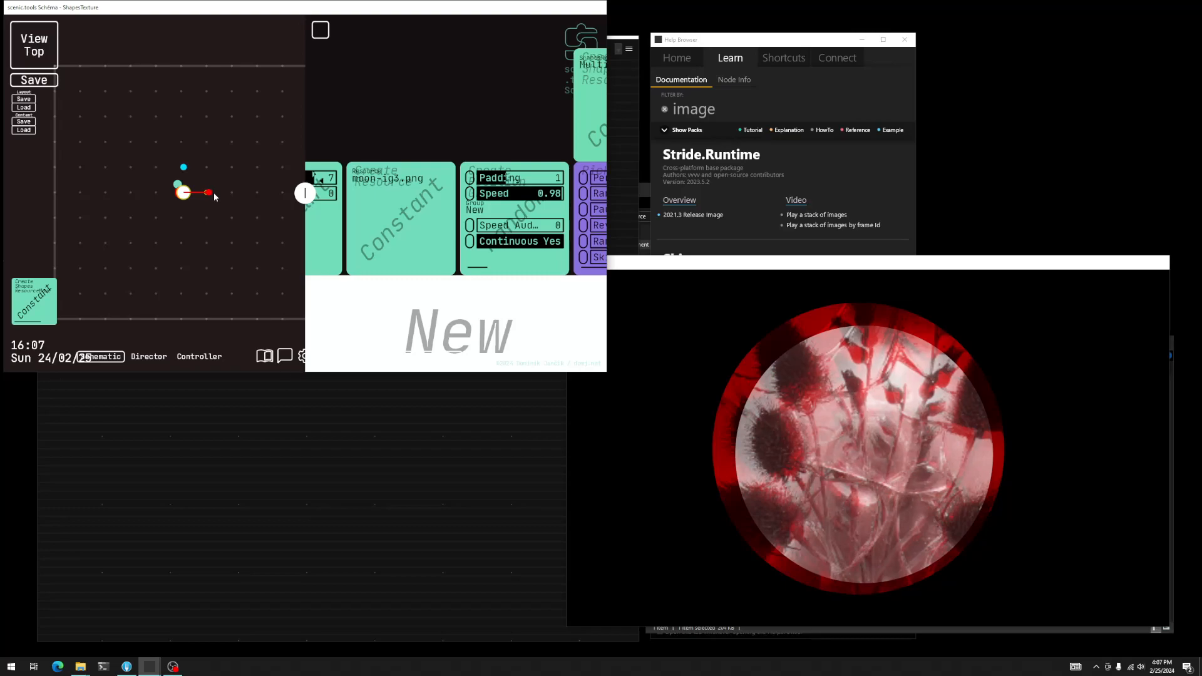
left_click(214, 194)
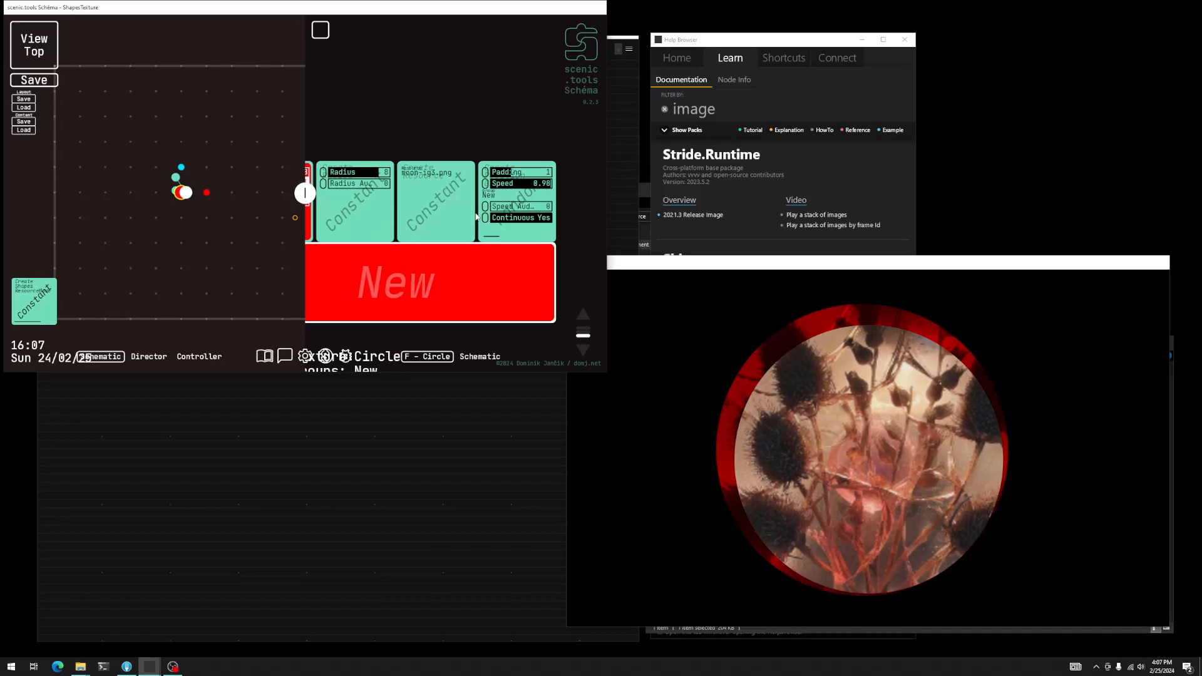